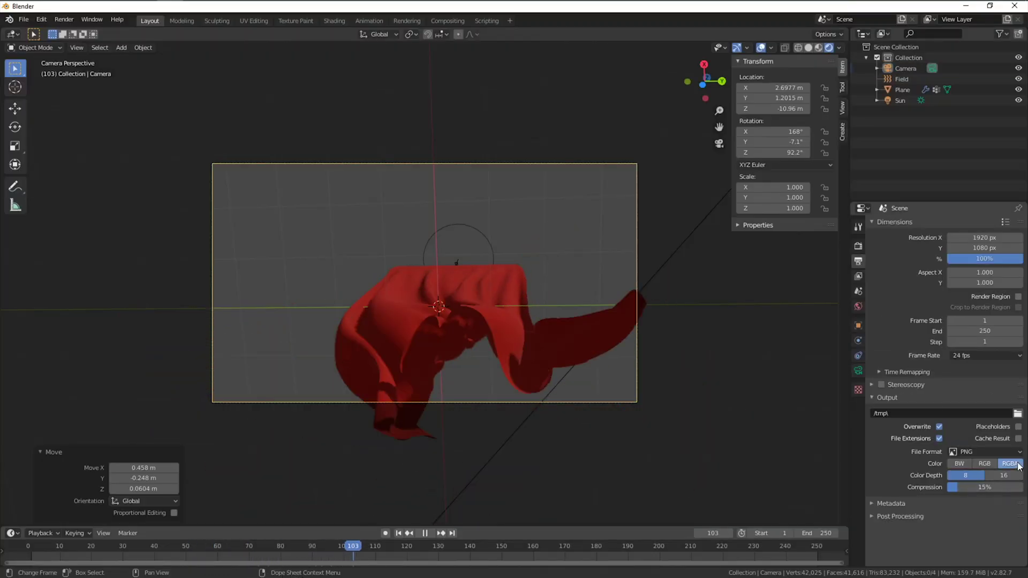
- Switch the Properties editor to the Render settings before starting a new General scene
{"action": "left_click", "coordinate": [859, 246]}
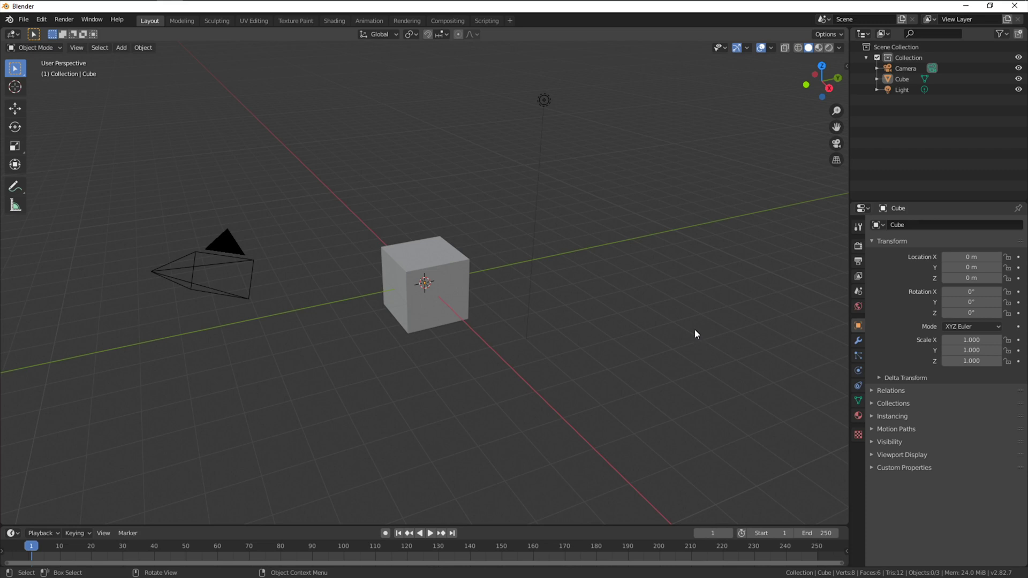
- Delete the default cube, camera and light, and add a mesh plane
{"action": "key", "text": "a"}
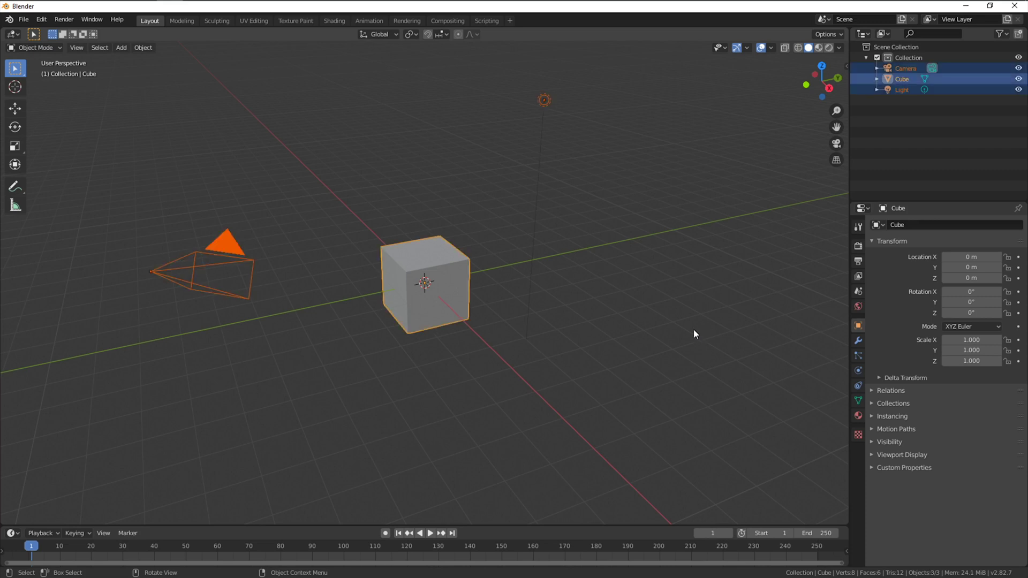
{"action": "key", "text": "x"}
{"action": "left_click", "coordinate": [625, 300]}
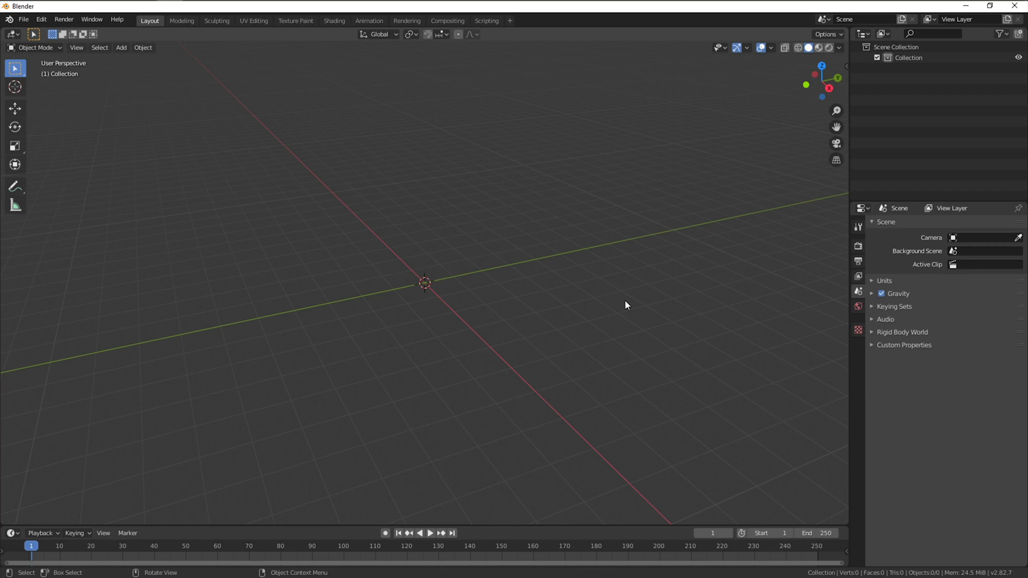
{"action": "key", "text": "shift+a"}
{"action": "mouse_move", "coordinate": [522, 276]}
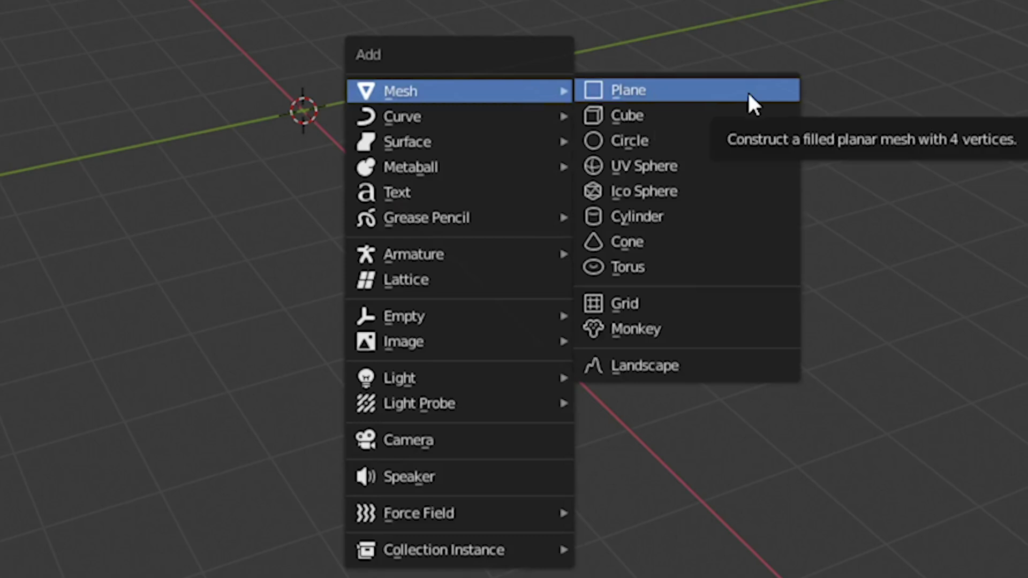
{"action": "left_click", "coordinate": [749, 95]}
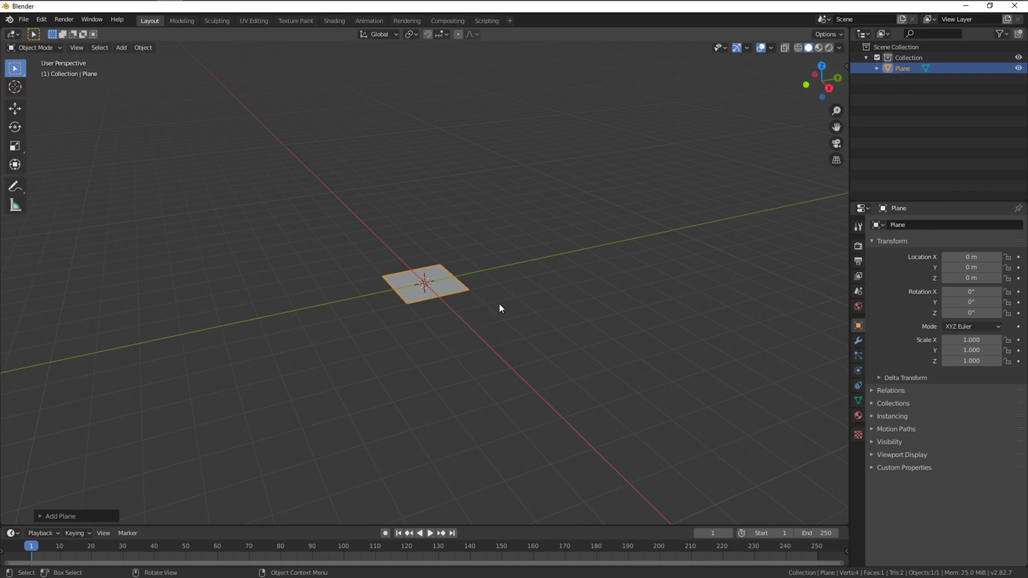
- Rotate the plane 90° on Y and scale it up to 4.606
{"action": "type", "text": "ry90"}
{"action": "key", "text": "Return"}
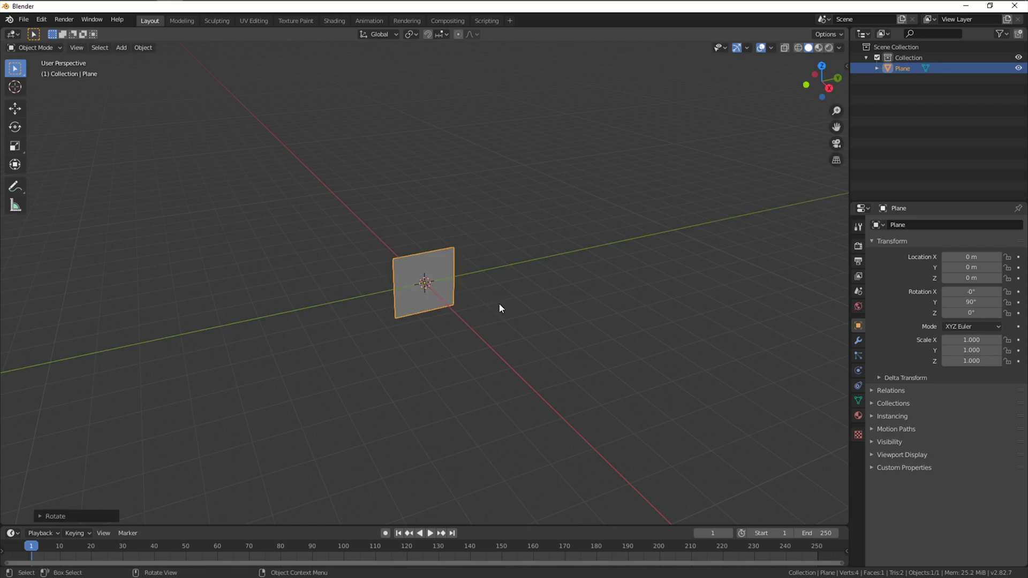
{"action": "key", "text": "s"}
{"action": "left_click", "coordinate": [781, 303]}
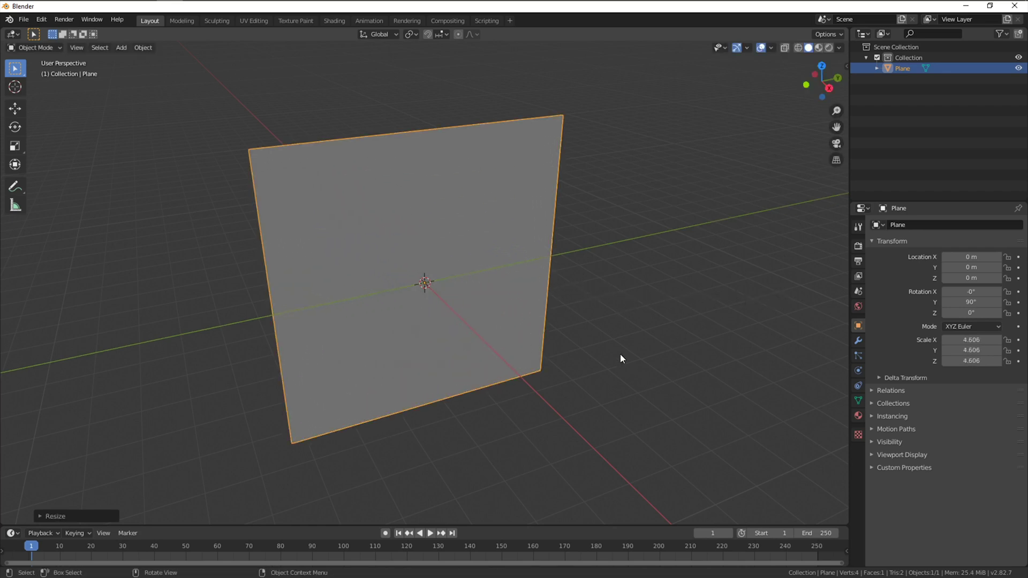
{"action": "middle_click_drag", "start_coordinate": [620, 354], "coordinate": [635, 316]}
- In Edit Mode, scale the plane's top edge down to 0.4792 to form a trapezoid
{"action": "key", "text": "Tab"}
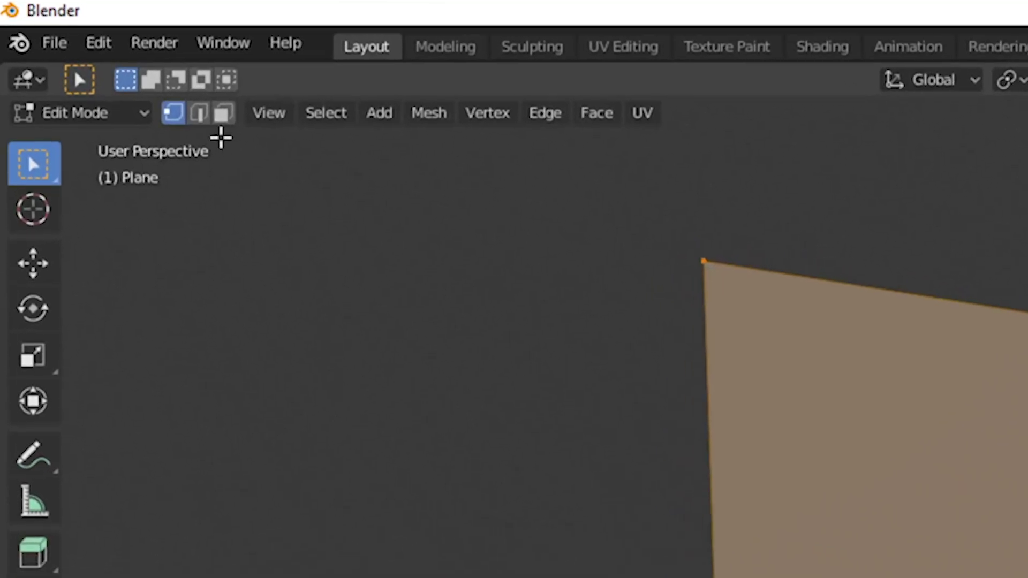
{"action": "left_click", "coordinate": [198, 120]}
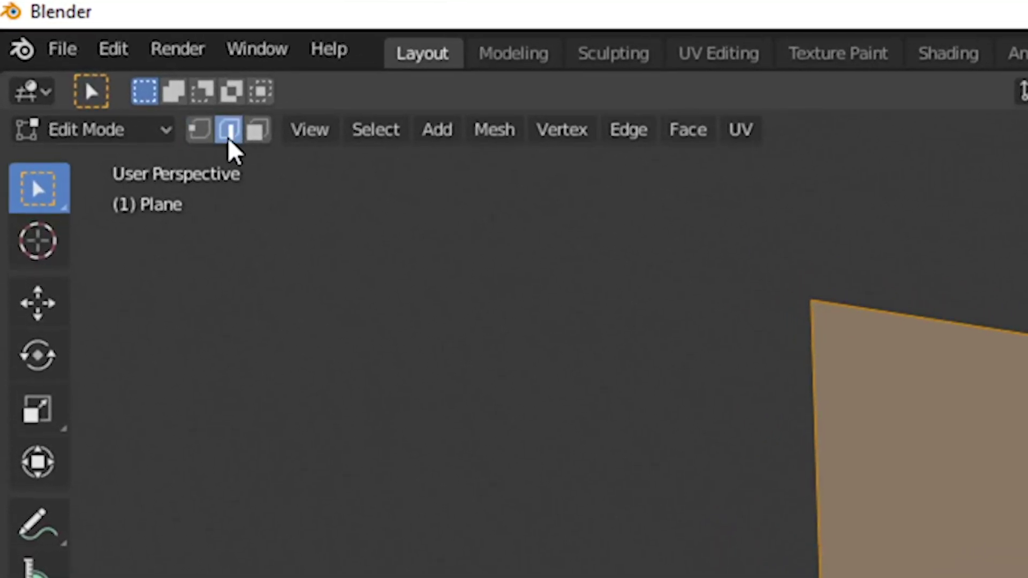
{"action": "left_click", "coordinate": [783, 234]}
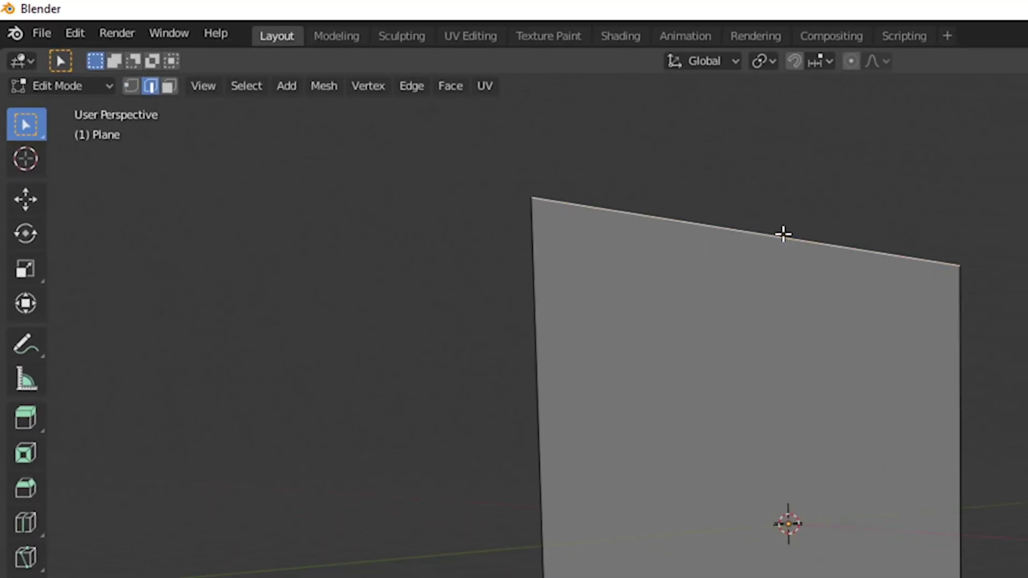
{"action": "key", "text": "s"}
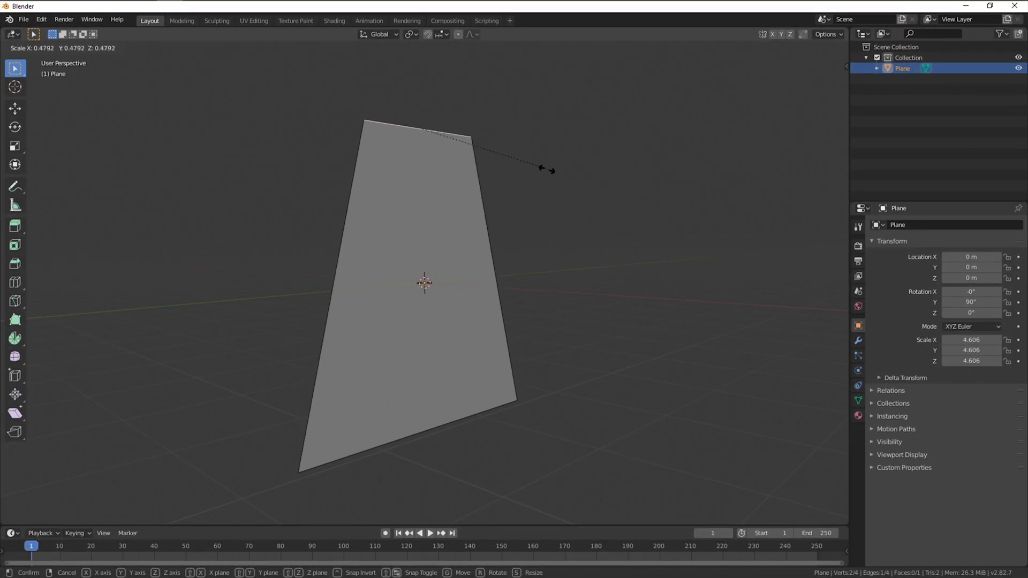
{"action": "left_click", "coordinate": [513, 163]}
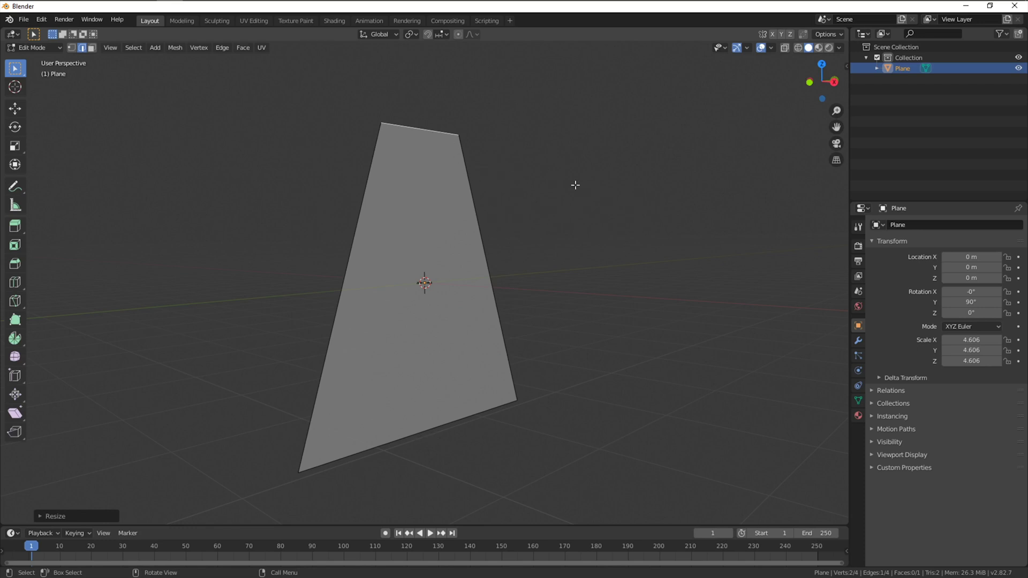
{"action": "middle_click_drag", "start_coordinate": [575, 185], "coordinate": [558, 216]}
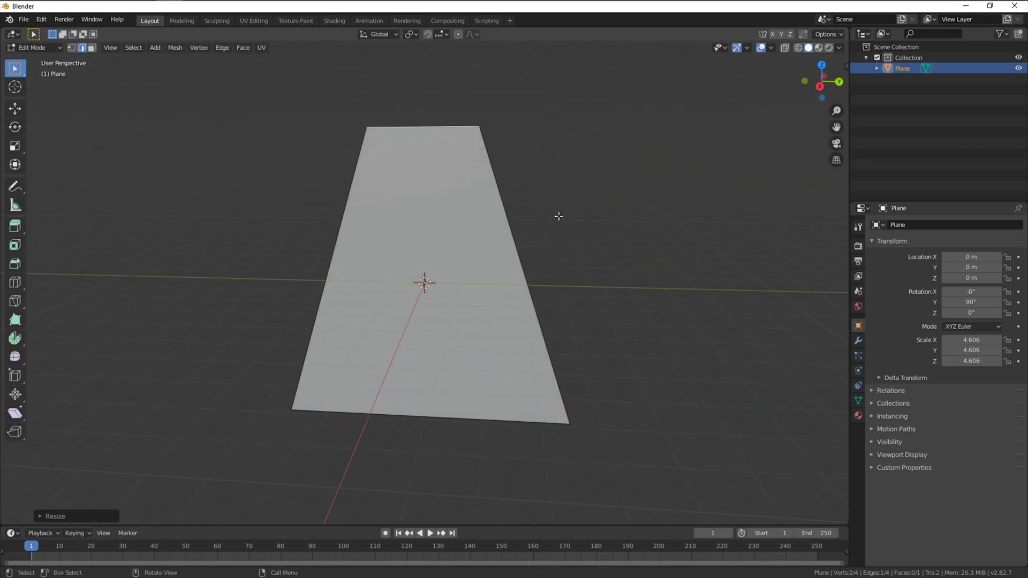
- Subdivide the whole plane with 50 cuts, producing a 2,601-face grid
{"action": "key", "text": "a"}
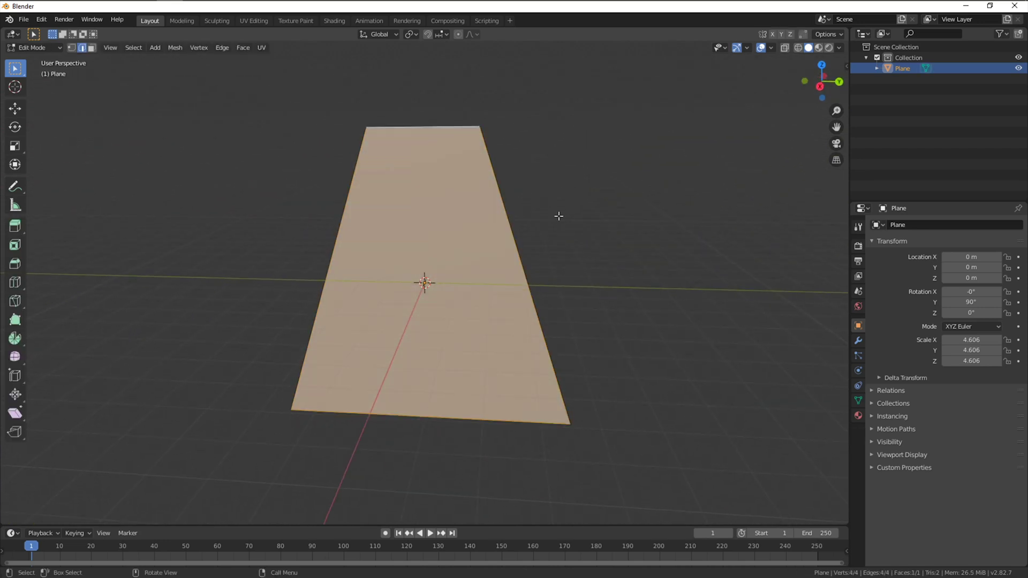
{"action": "right_click", "coordinate": [467, 232]}
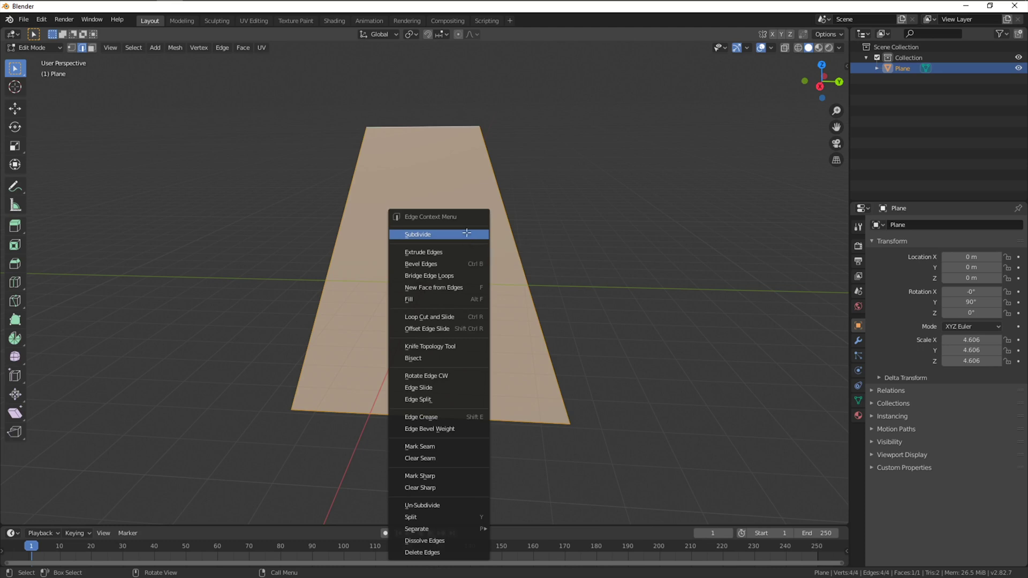
{"action": "left_click", "coordinate": [467, 233]}
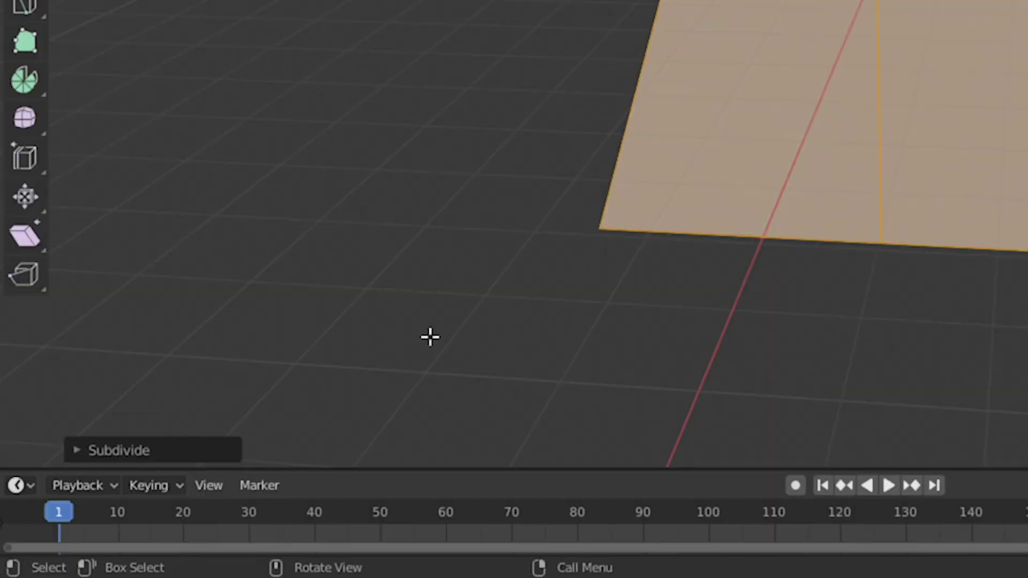
{"action": "left_click", "coordinate": [65, 450]}
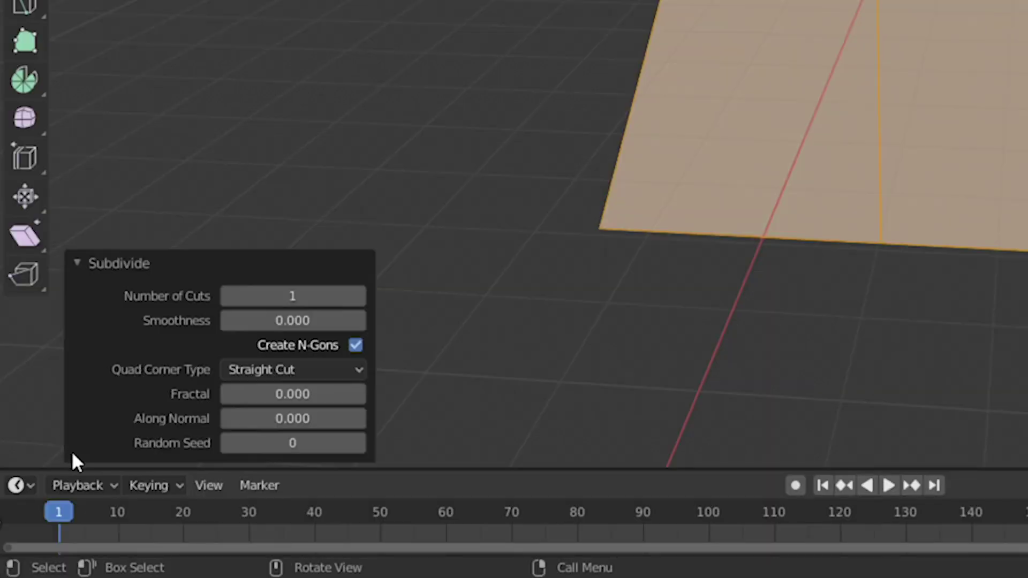
{"action": "left_click", "coordinate": [299, 296]}
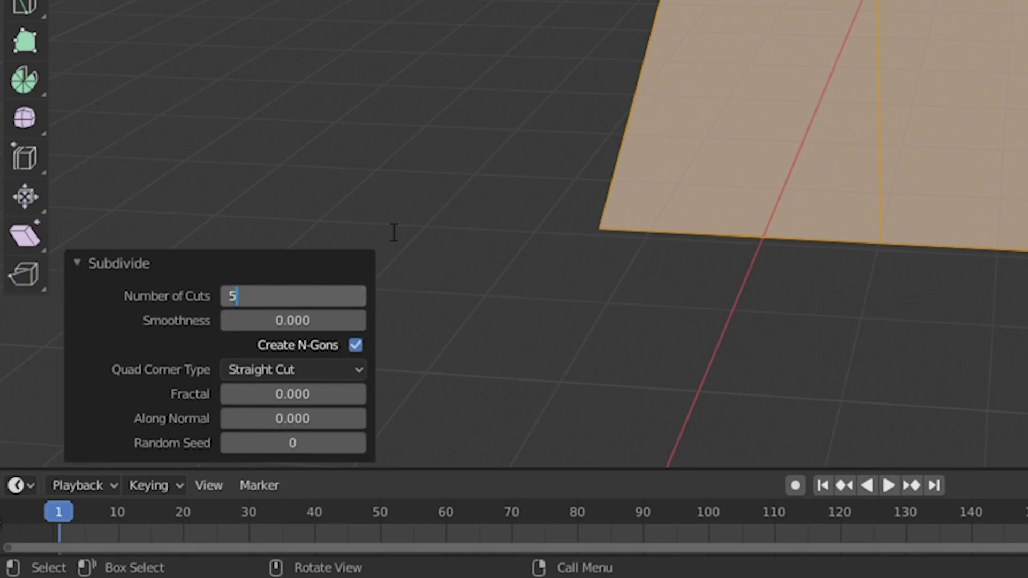
{"action": "type", "text": "50"}
{"action": "key", "text": "Return"}
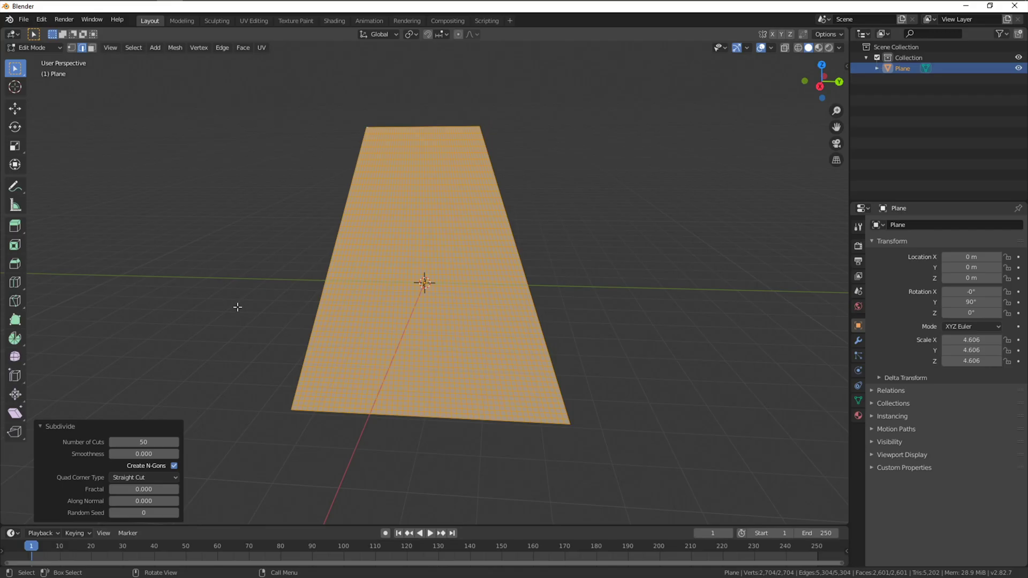
{"action": "middle_click_drag", "start_coordinate": [318, 288], "coordinate": [366, 283]}
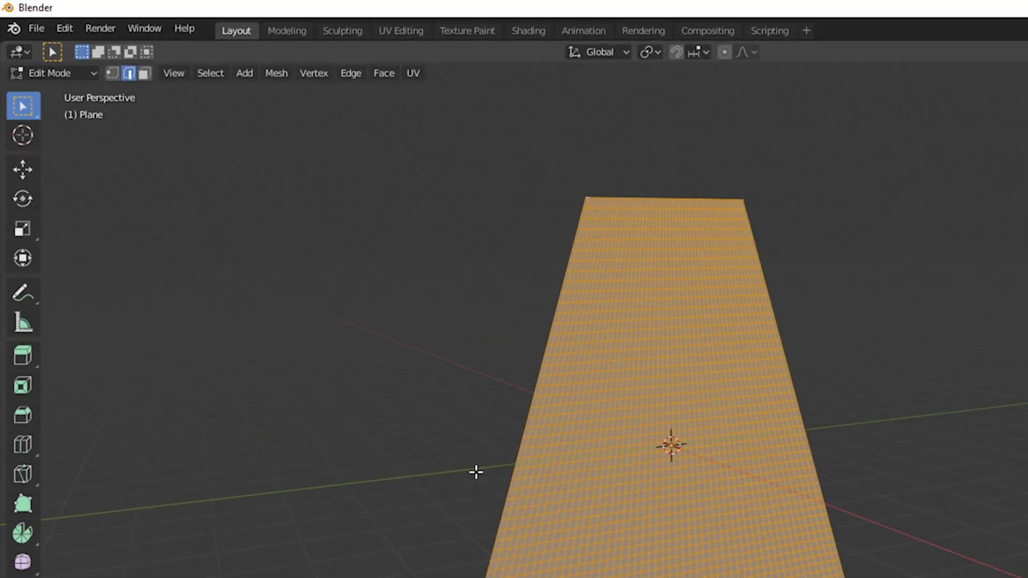
- Switch to Weight Paint mode and show the plane's Object Data properties
{"action": "left_click", "coordinate": [136, 125]}
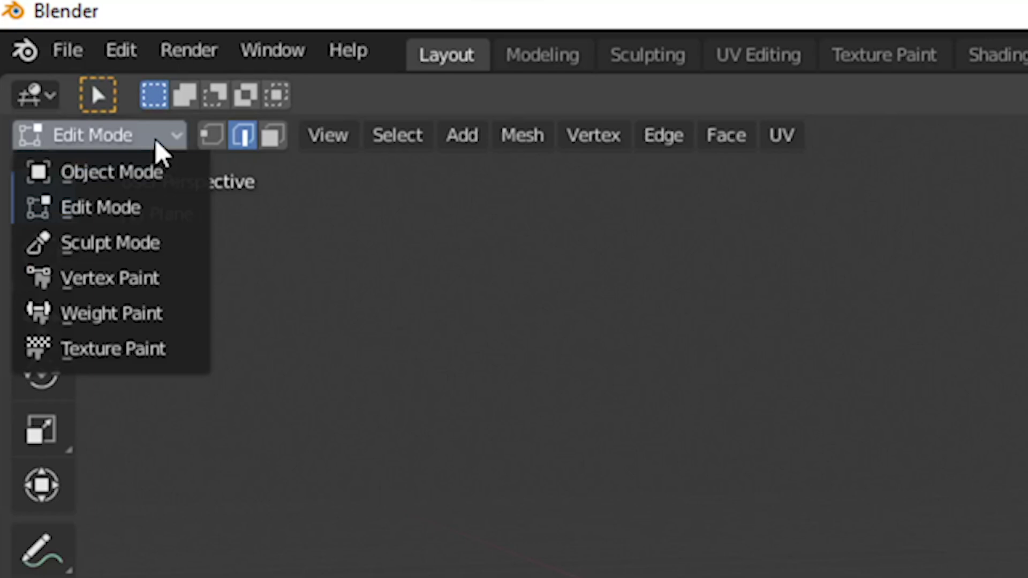
{"action": "left_click", "coordinate": [163, 321]}
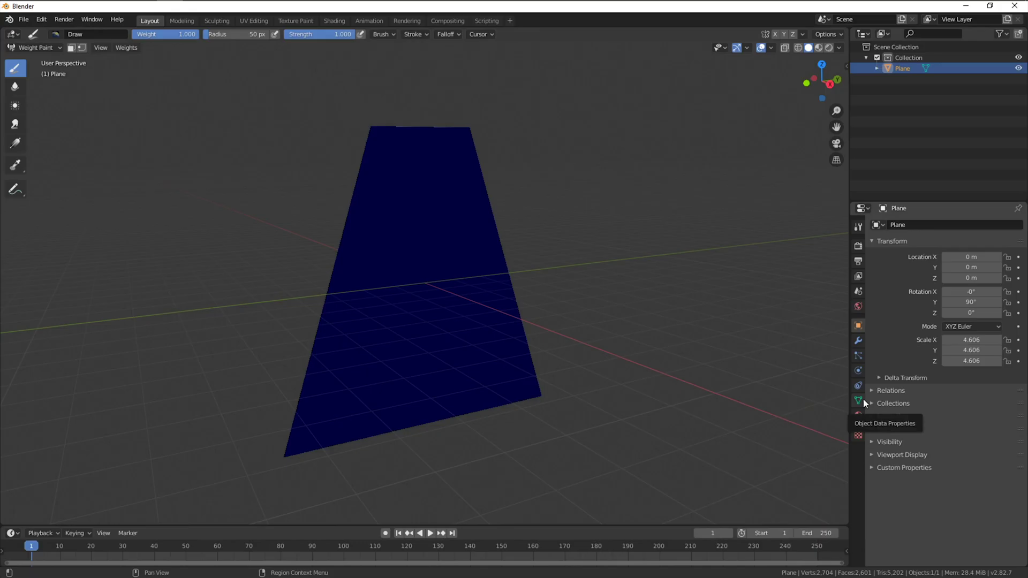
{"action": "left_click", "coordinate": [519, 282]}
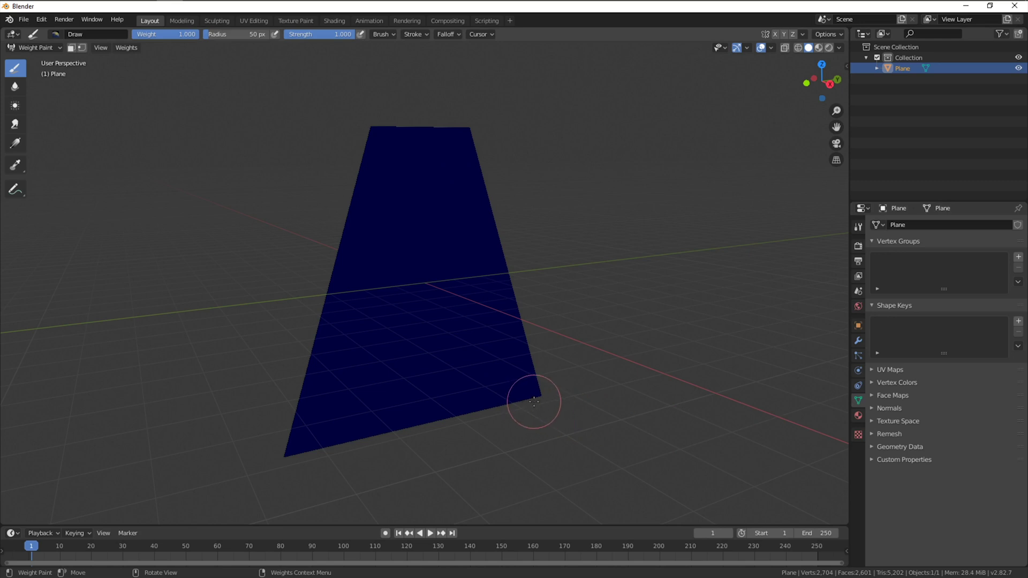
- Paint full weight on both top corners and rename the vertex group to Pins
{"action": "left_click", "coordinate": [373, 130]}
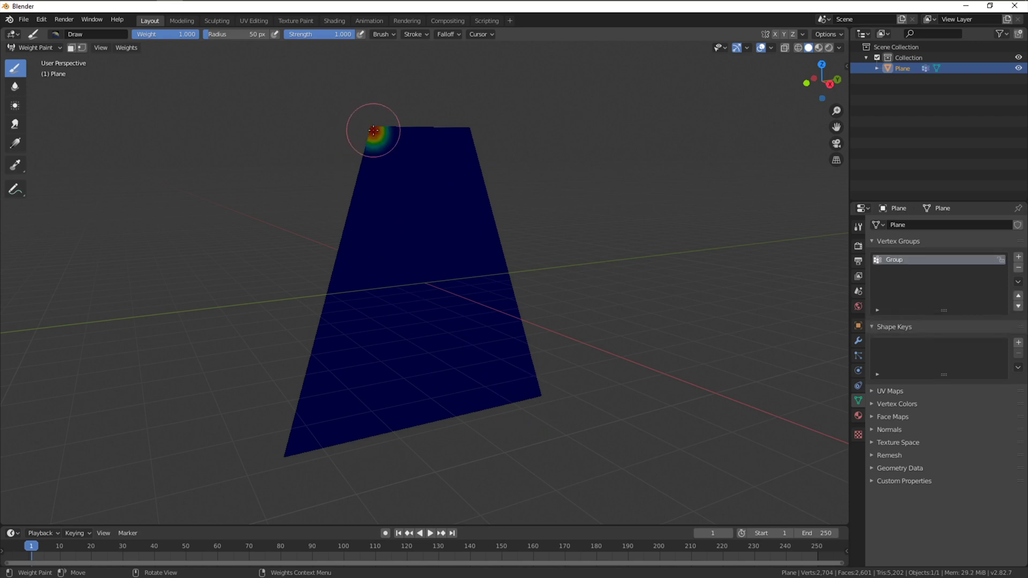
{"action": "left_click", "coordinate": [462, 132]}
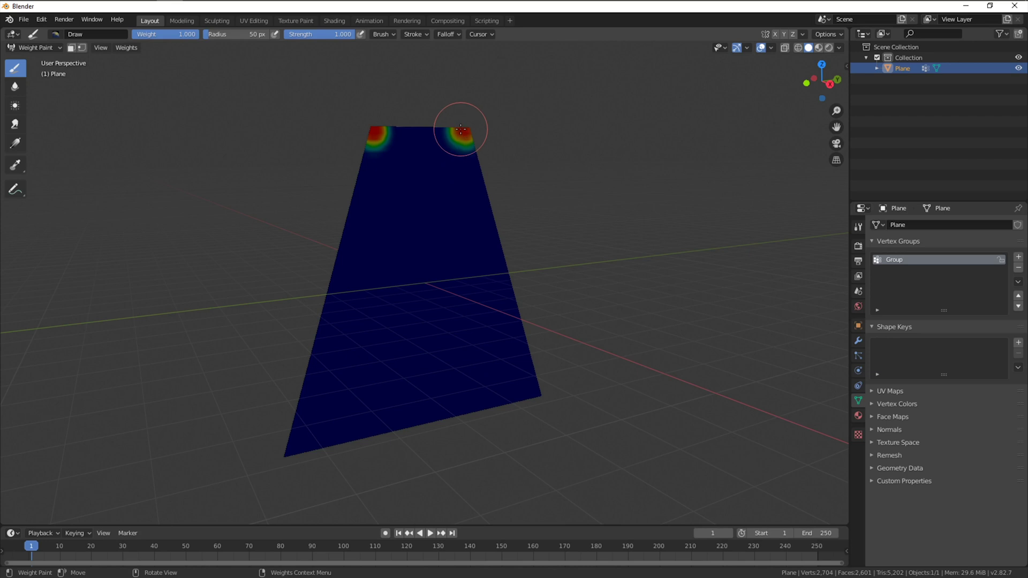
{"action": "left_click", "coordinate": [378, 133]}
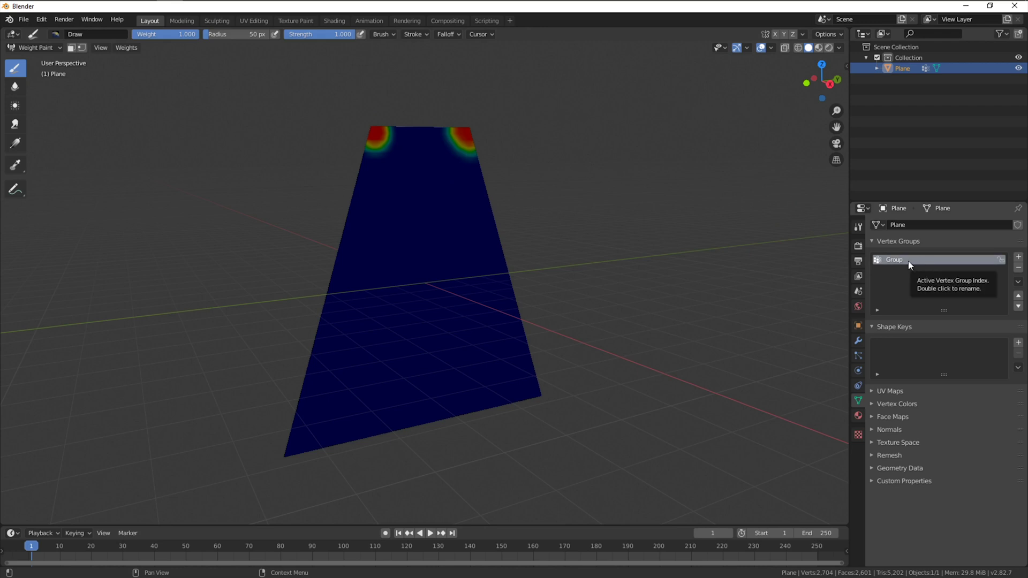
{"action": "double_click", "coordinate": [926, 260]}
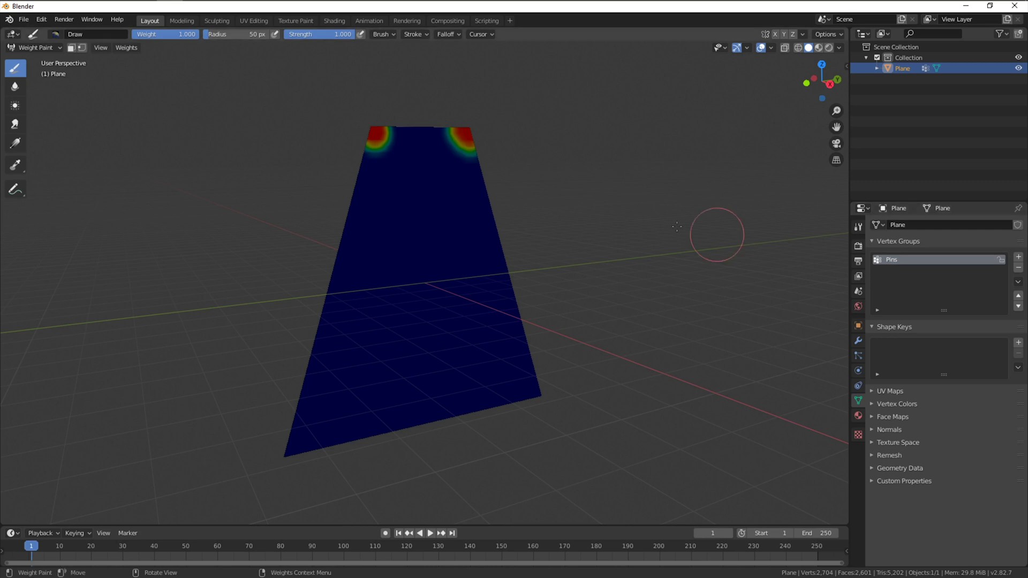
{"action": "left_click", "coordinate": [34, 48]}
- Back in Object Mode, add Cloth physics to the plane and test-play the simulation
{"action": "left_click", "coordinate": [39, 60]}
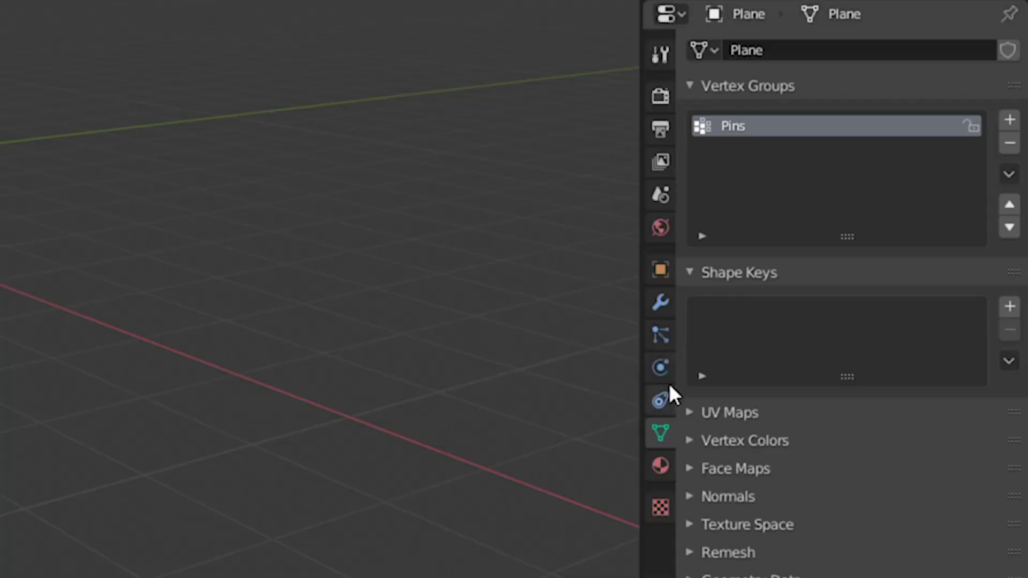
{"action": "left_click", "coordinate": [668, 373]}
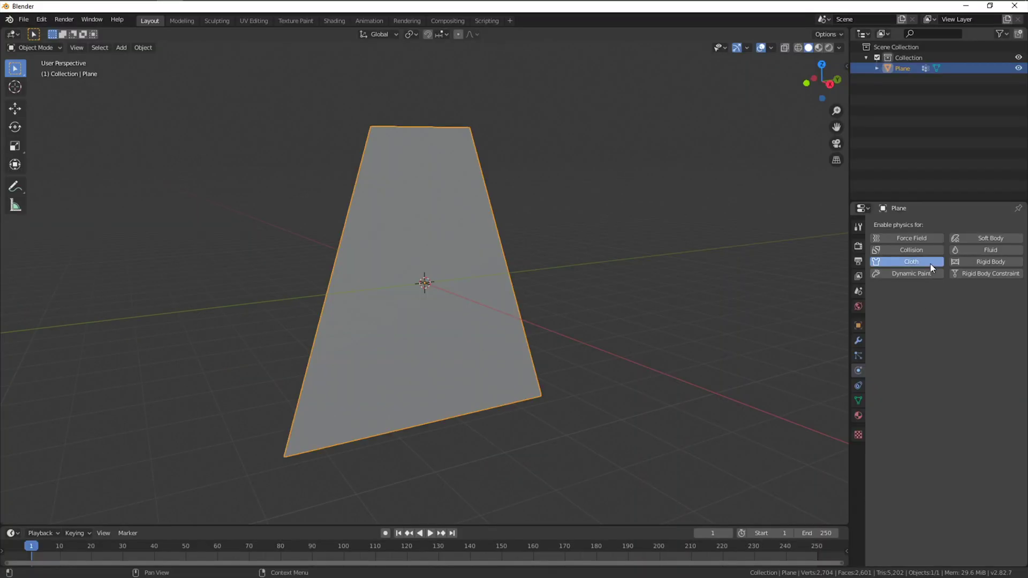
{"action": "left_click", "coordinate": [930, 263]}
{"action": "left_click", "coordinate": [431, 534]}
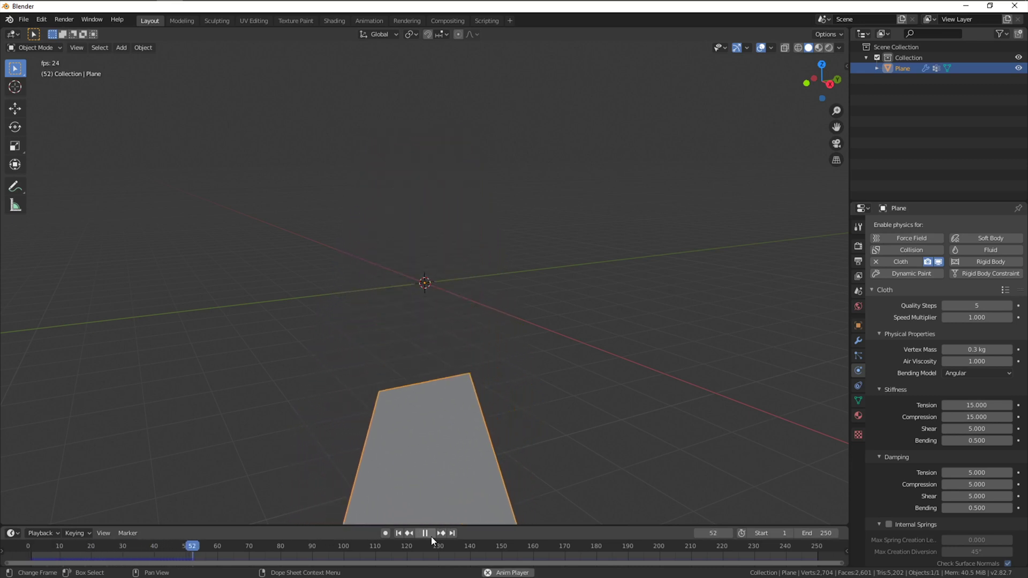
{"action": "left_click", "coordinate": [432, 536]}
{"action": "left_click", "coordinate": [399, 534]}
- Set the cloth's Shape Pin Group to Pins and replay to check the draping
{"action": "scroll", "coordinate": [889, 414], "scroll_direction": "down", "scroll_amount": 10}
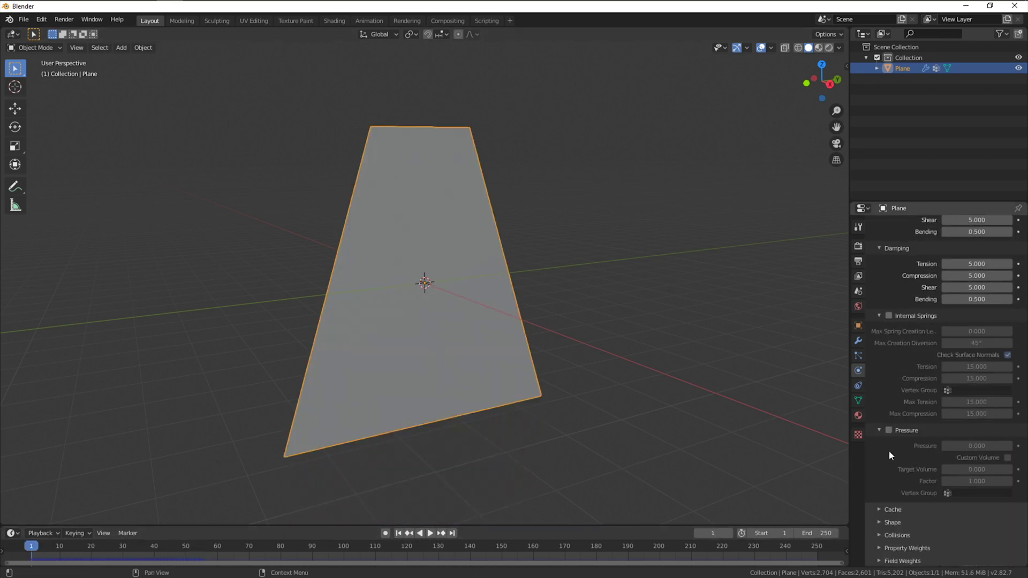
{"action": "left_click", "coordinate": [893, 522]}
{"action": "scroll", "coordinate": [882, 510], "scroll_direction": "down", "scroll_amount": 4}
{"action": "left_click", "coordinate": [977, 456]}
{"action": "left_click", "coordinate": [958, 470]}
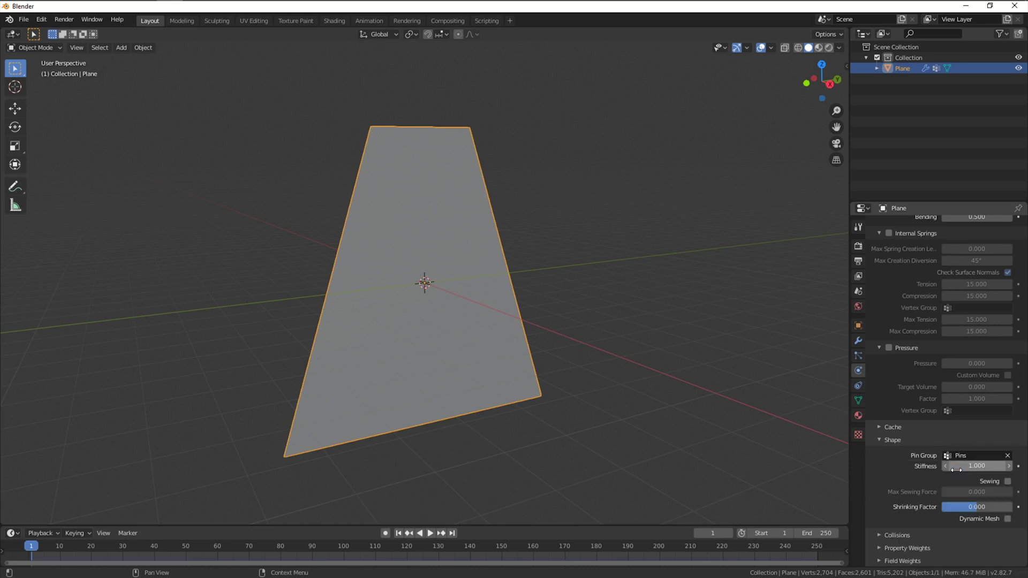
{"action": "left_click", "coordinate": [432, 532]}
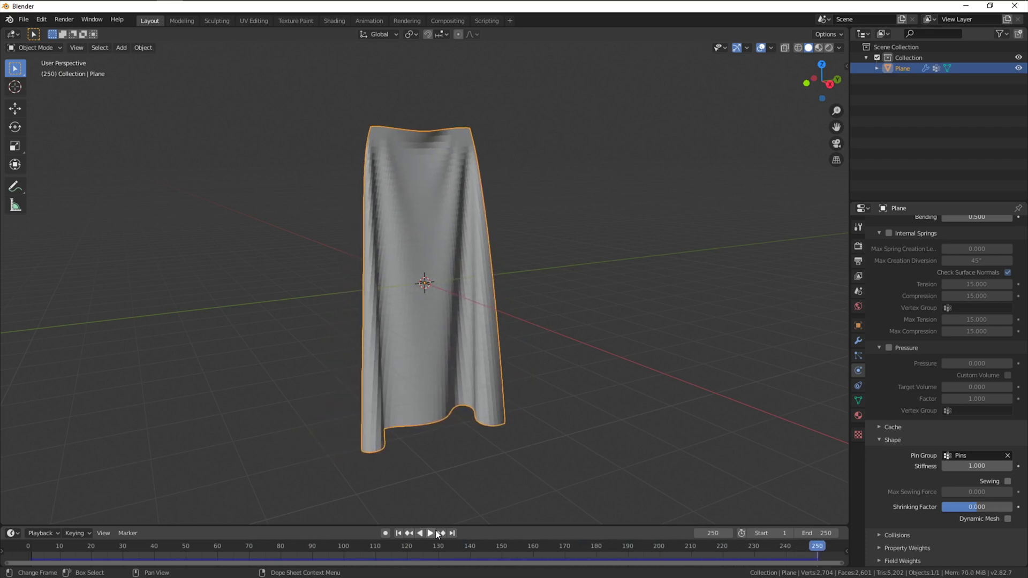
- Rewind to frame 1 and add a Wind force field to the scene
{"action": "key", "text": "shift+Left"}
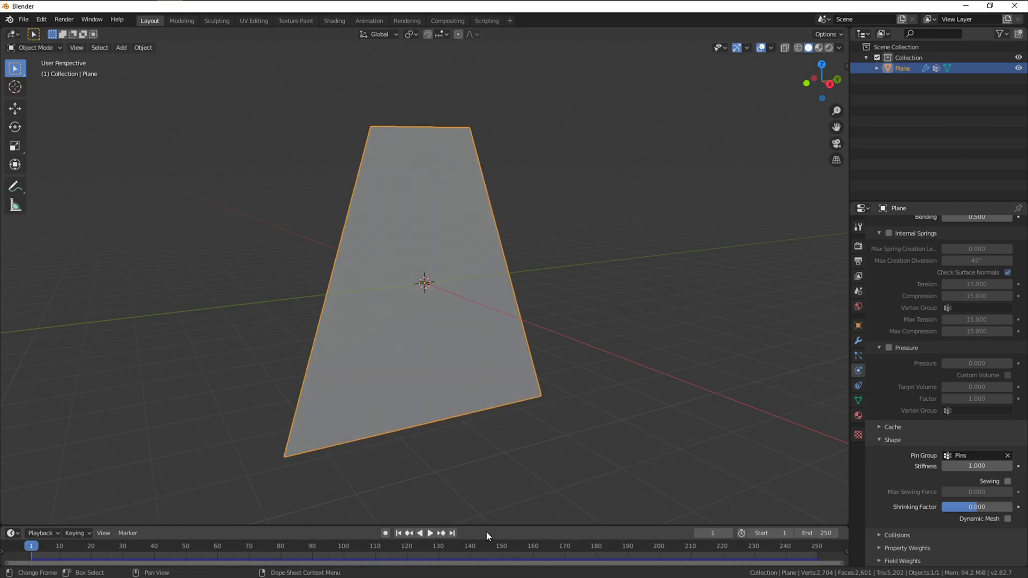
{"action": "key", "text": "shift+a"}
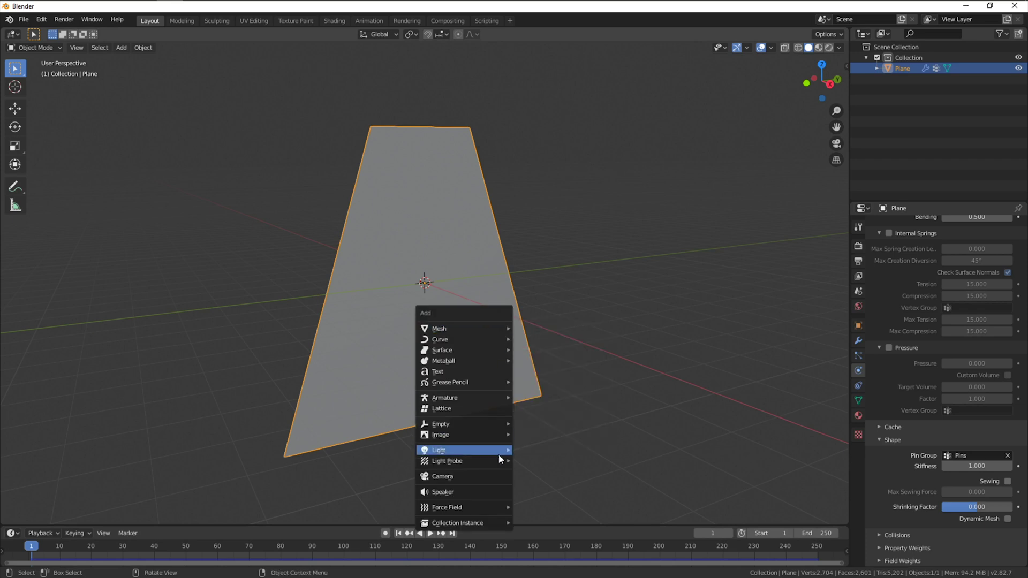
{"action": "mouse_move", "coordinate": [487, 514]}
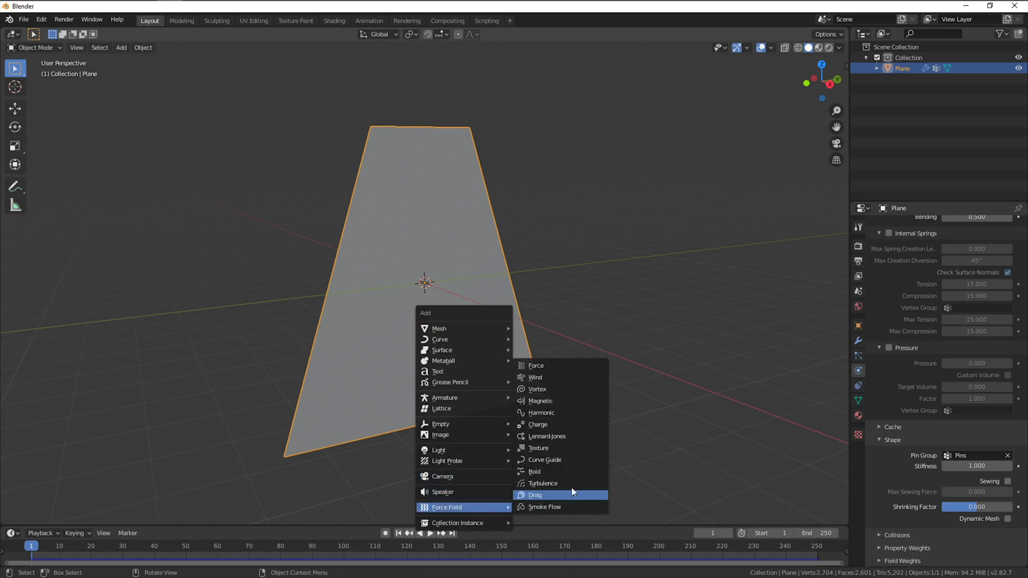
{"action": "left_click", "coordinate": [577, 379]}
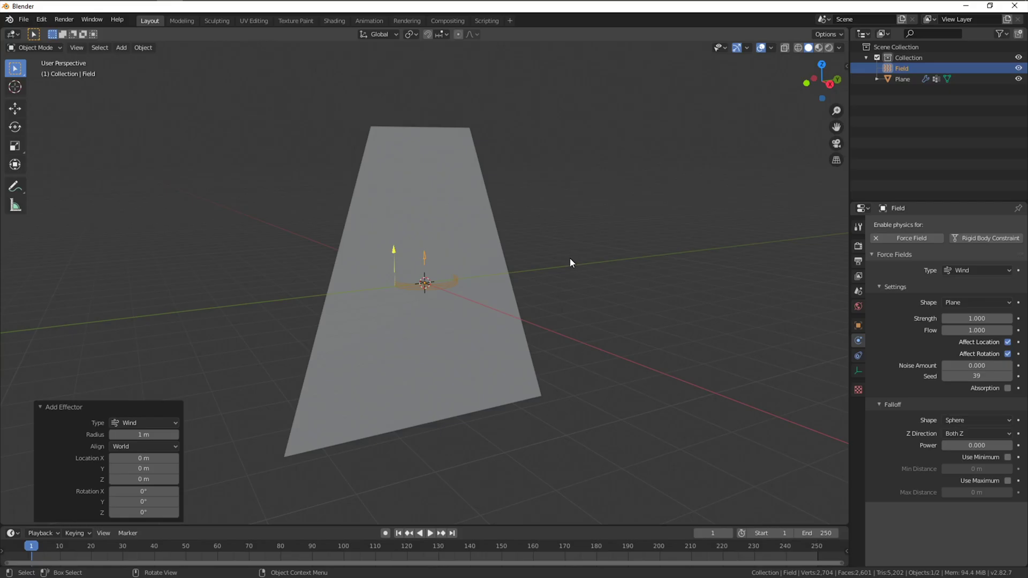
- Raise the wind 5.58 m above the cloth, flip it 180° on Y, set strength 8000, and play
{"action": "key", "text": "r"}
{"action": "key", "text": "y"}
{"action": "left_click", "coordinate": [570, 258]}
{"action": "key", "text": "g"}
{"action": "key", "text": "z"}
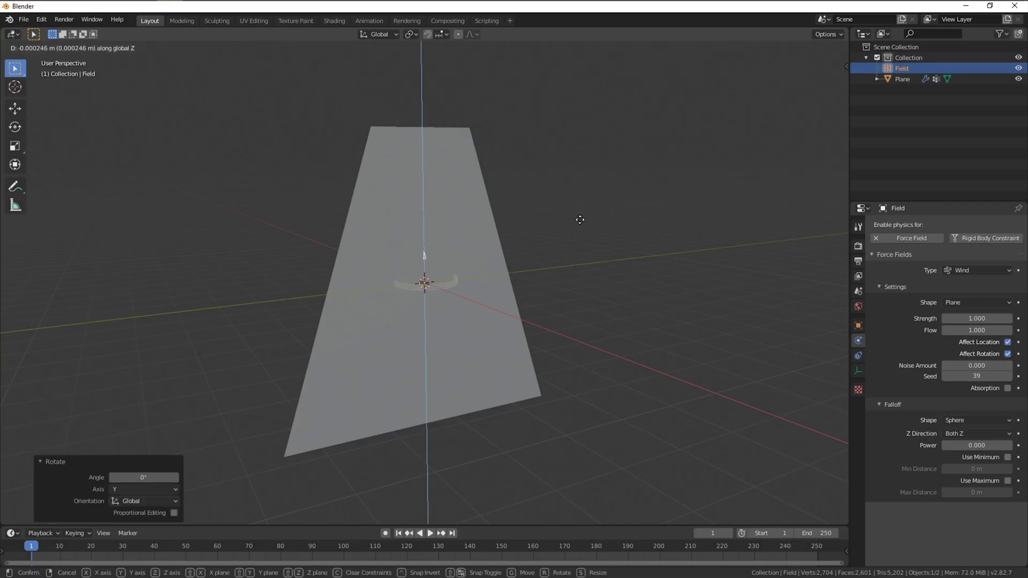
{"action": "left_click", "coordinate": [603, 66]}
{"action": "type", "text": "r"}
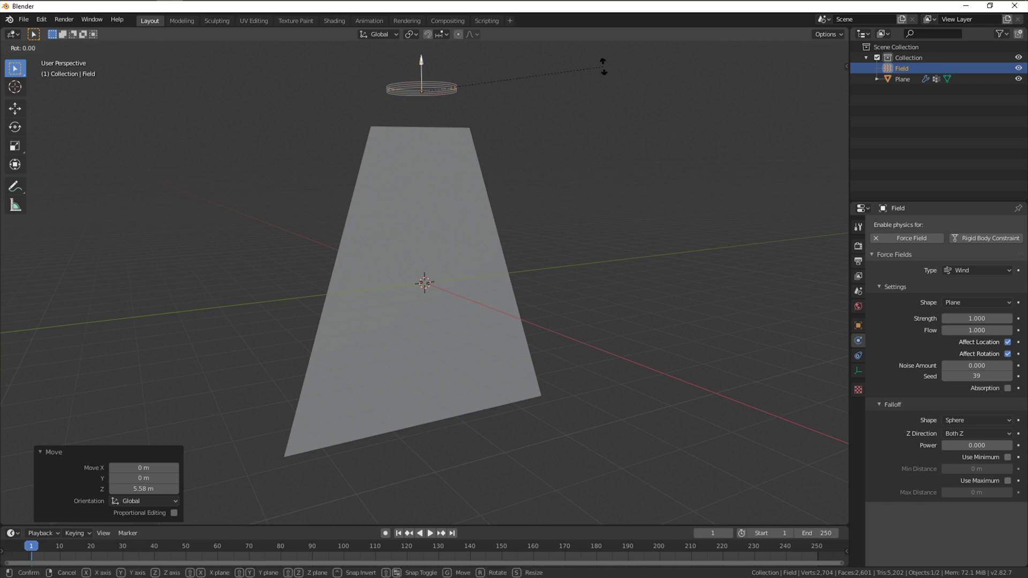
{"action": "type", "text": "y180"}
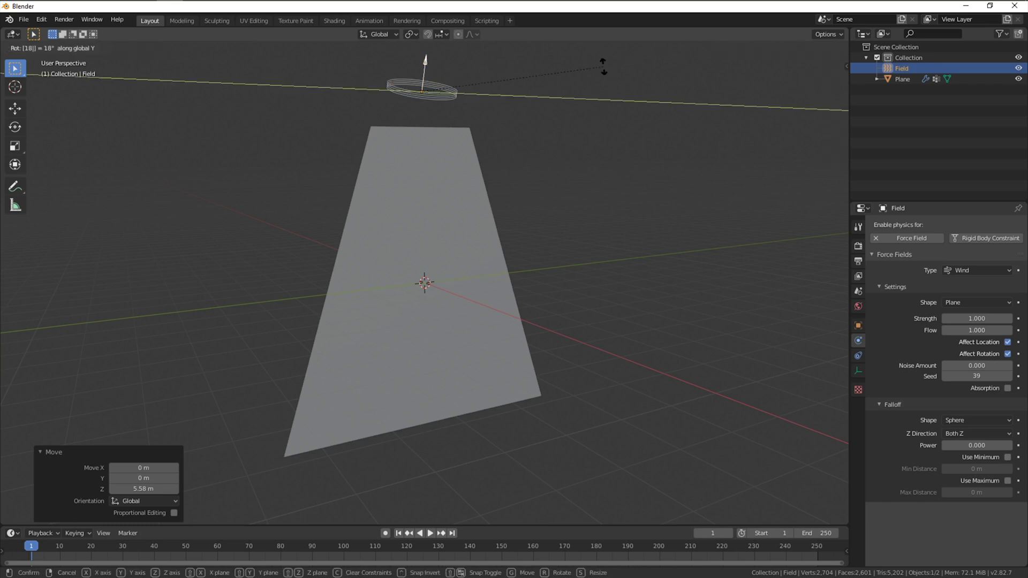
{"action": "key", "text": "Return"}
{"action": "left_click", "coordinate": [976, 319]}
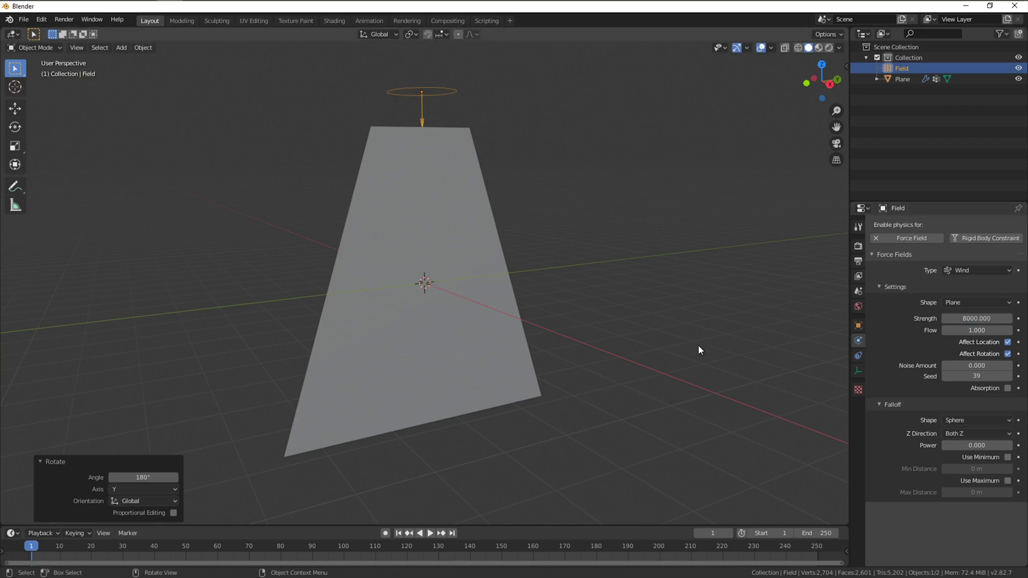
{"action": "left_click", "coordinate": [430, 534]}
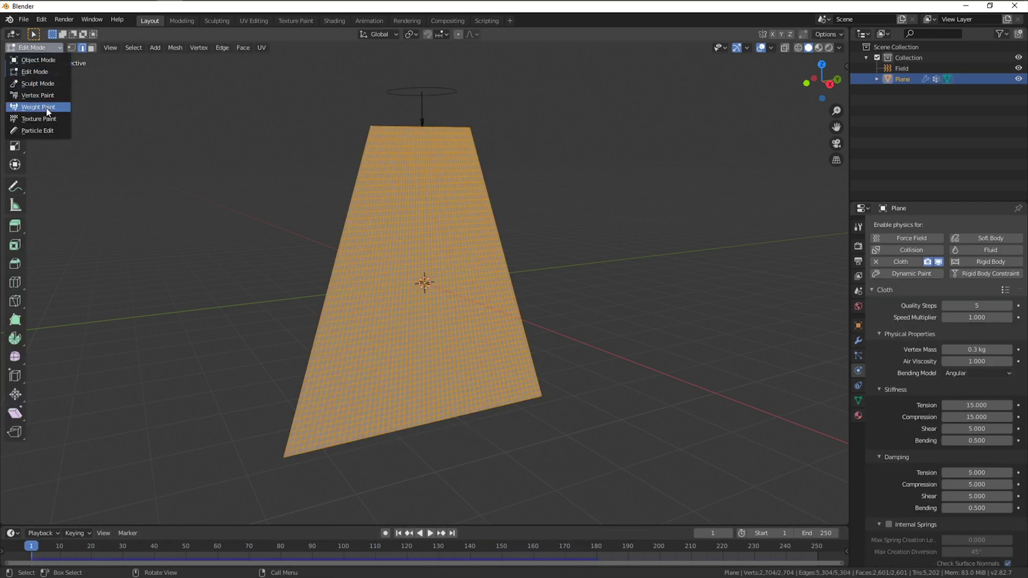
{"action": "left_click", "coordinate": [47, 110]}
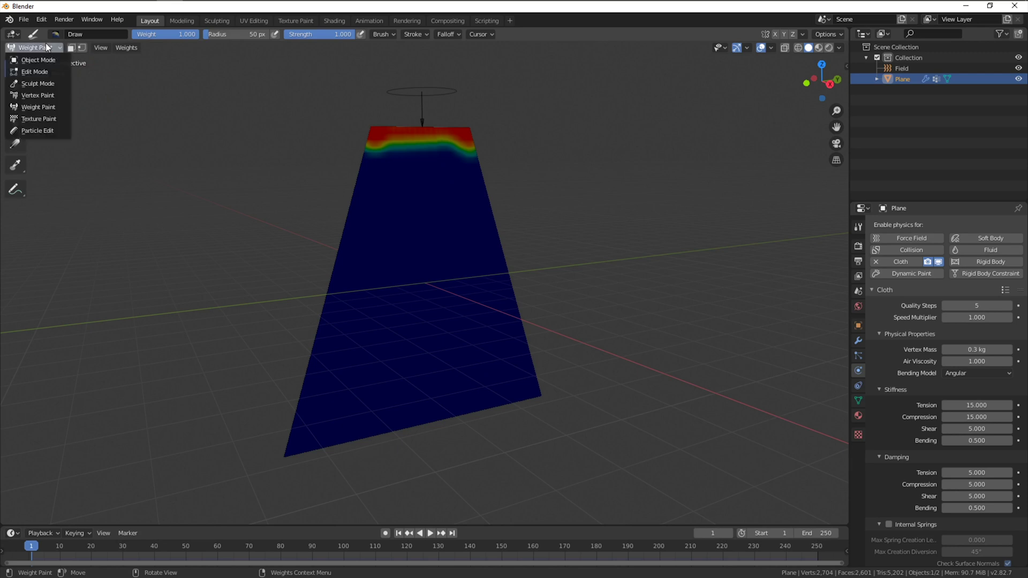
{"action": "left_click", "coordinate": [38, 59]}
{"action": "left_click", "coordinate": [432, 533]}
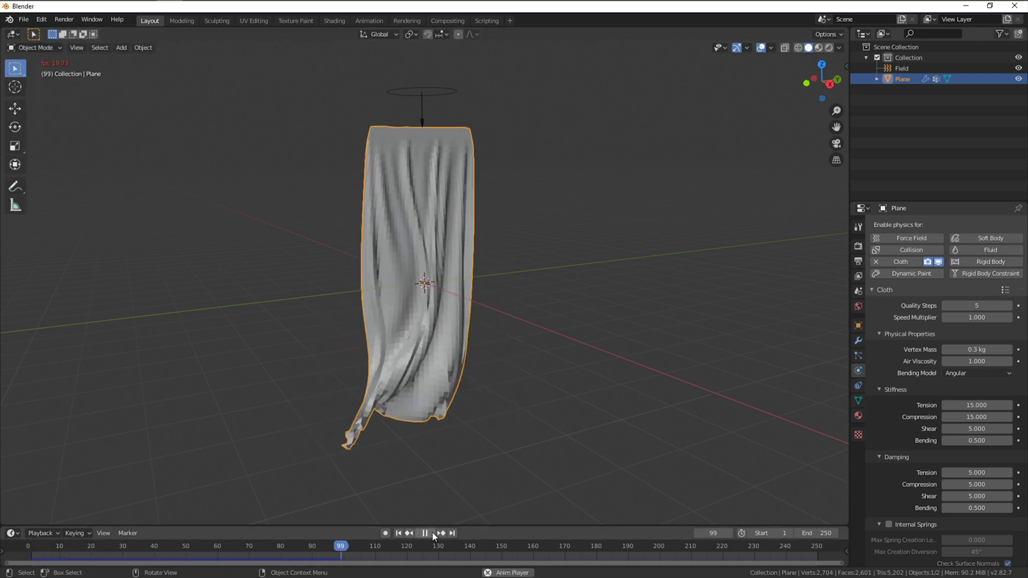
- Stop playback and show the cloth Cache subpanel with 250 frames in memory
{"action": "key", "text": "Escape"}
{"action": "left_click", "coordinate": [910, 334]}
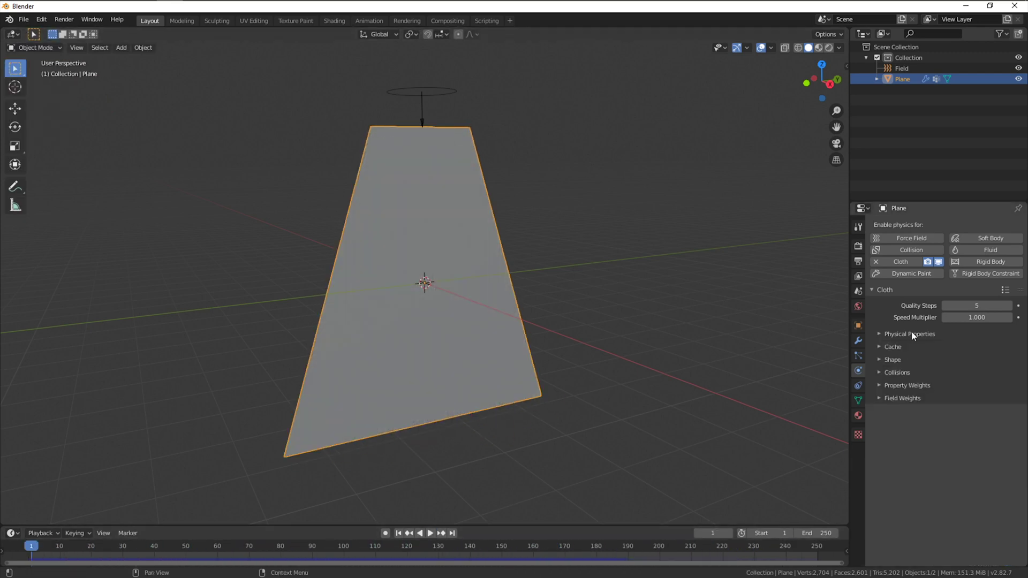
{"action": "left_click", "coordinate": [881, 348]}
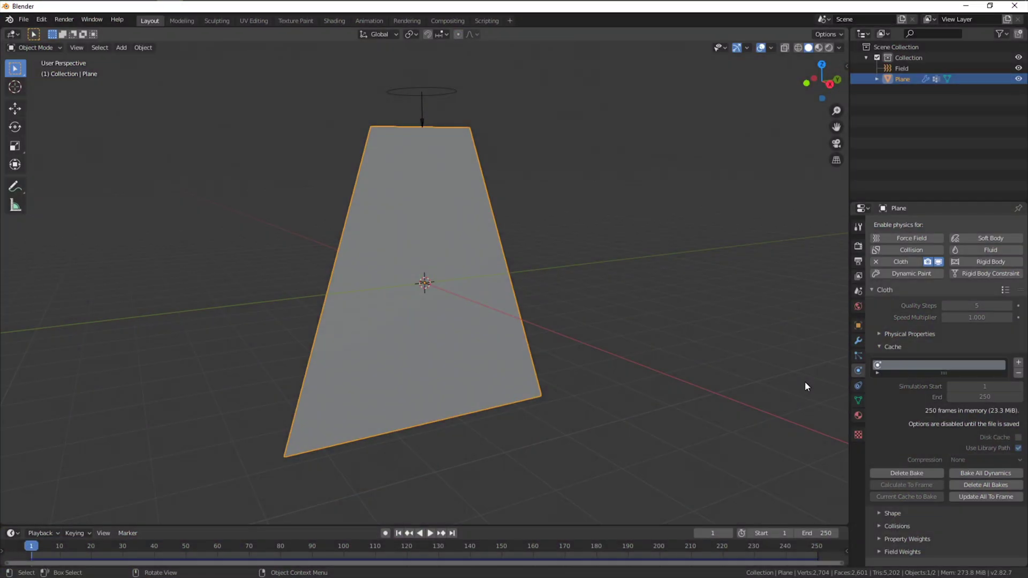
- Give the cloth material a red Base Color and Roughness 0.908
{"action": "left_click", "coordinate": [859, 341]}
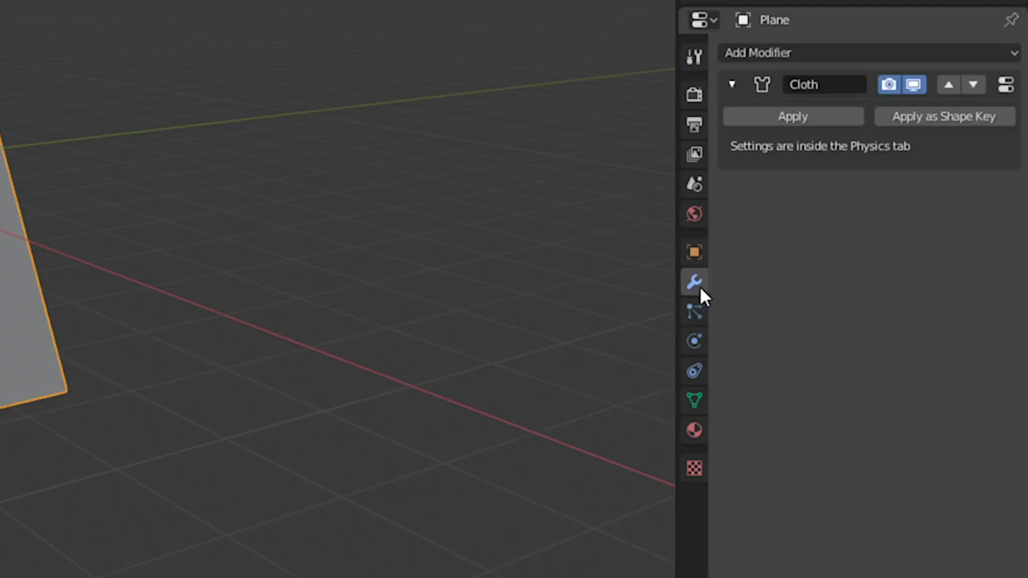
{"action": "left_click", "coordinate": [863, 53]}
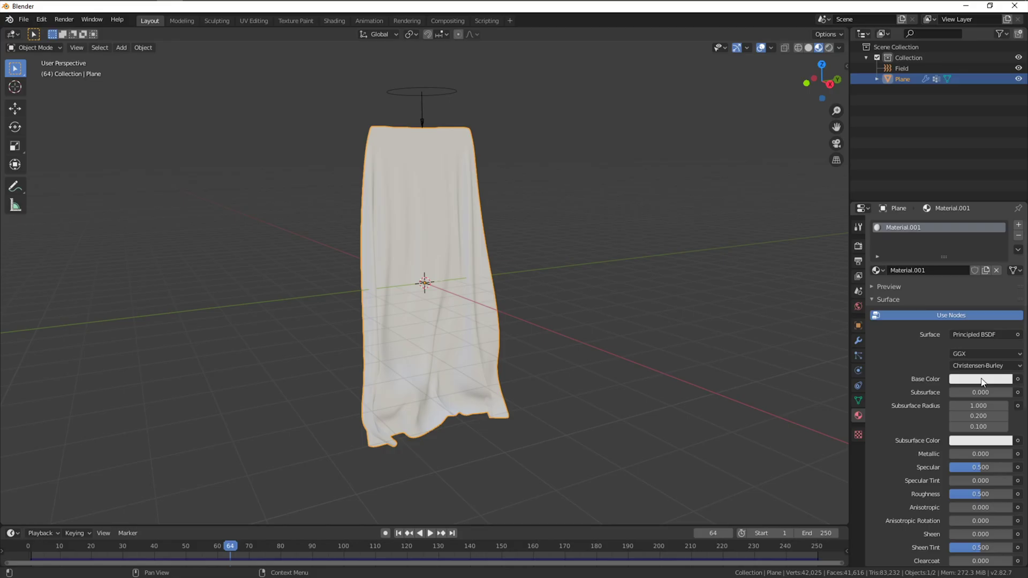
{"action": "left_click", "coordinate": [981, 378]}
{"action": "left_click", "coordinate": [998, 269]}
{"action": "left_click_drag", "start_coordinate": [969, 494], "coordinate": [1007, 494]}
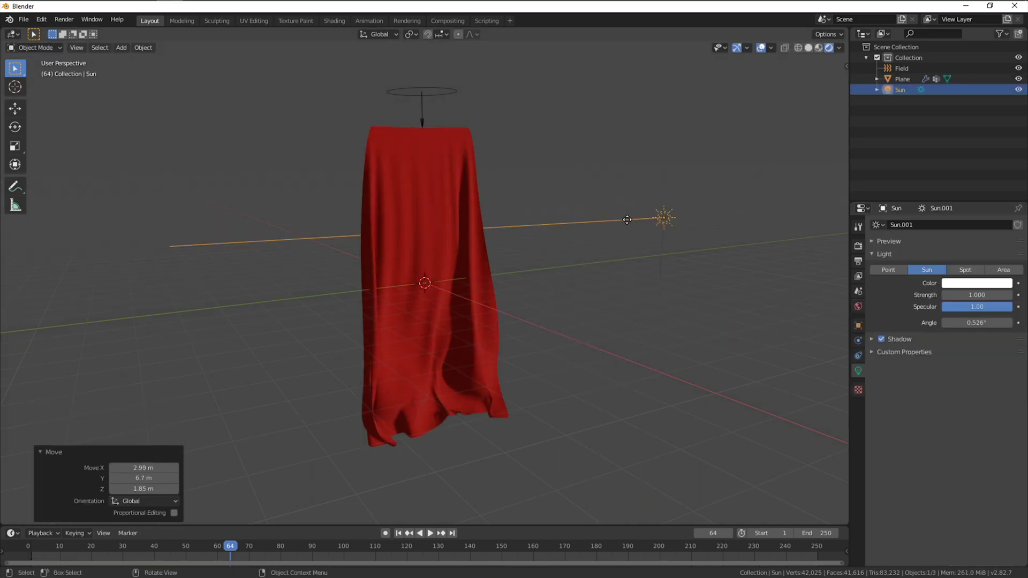
- Add a sun and a camera framing the cape, tilted about -7° on Y, and preview
{"action": "key", "text": "shift+a"}
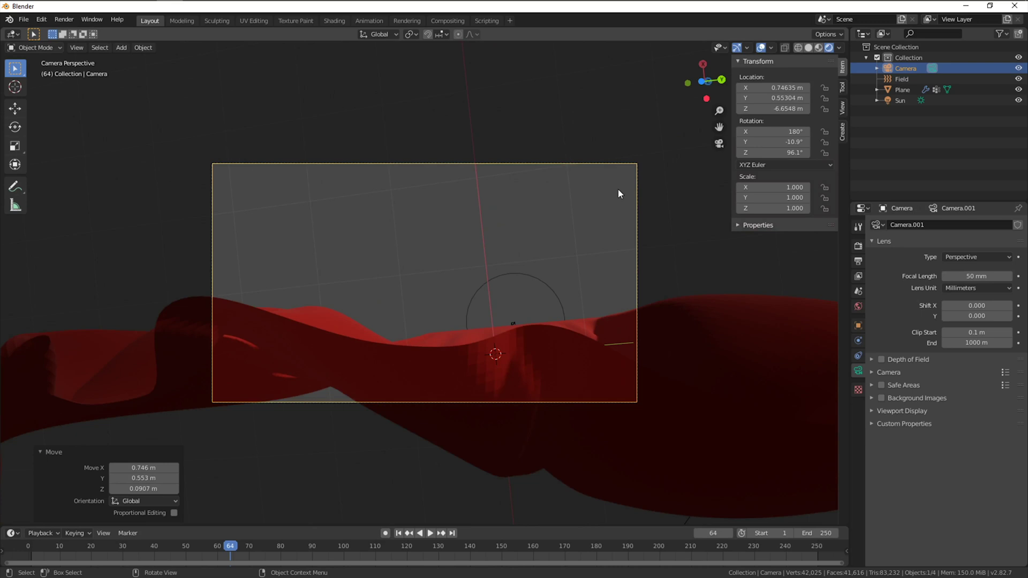
{"action": "key", "text": "g"}
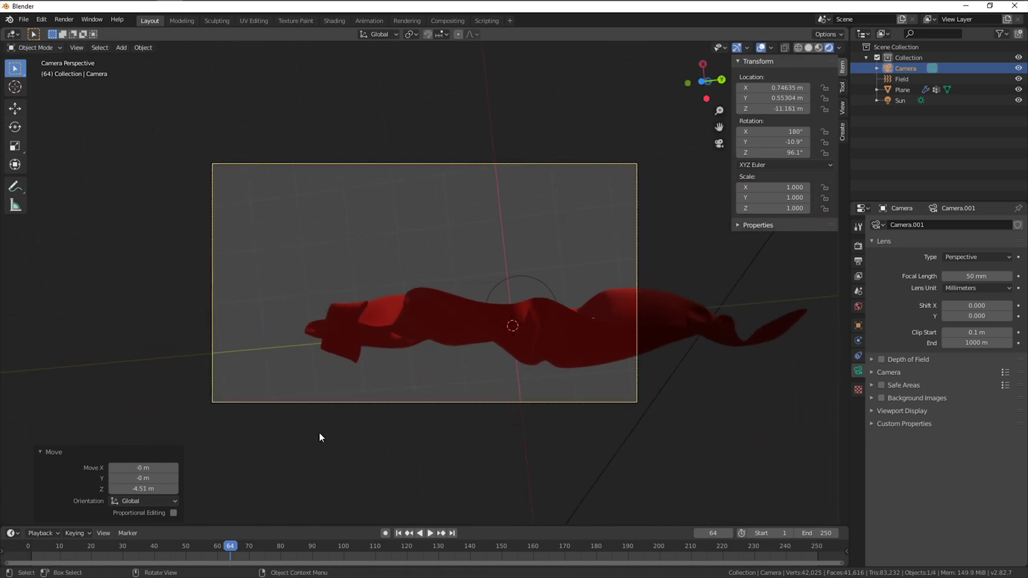
{"action": "left_click", "coordinate": [595, 247]}
{"action": "left_click_drag", "start_coordinate": [777, 142], "coordinate": [747, 140]}
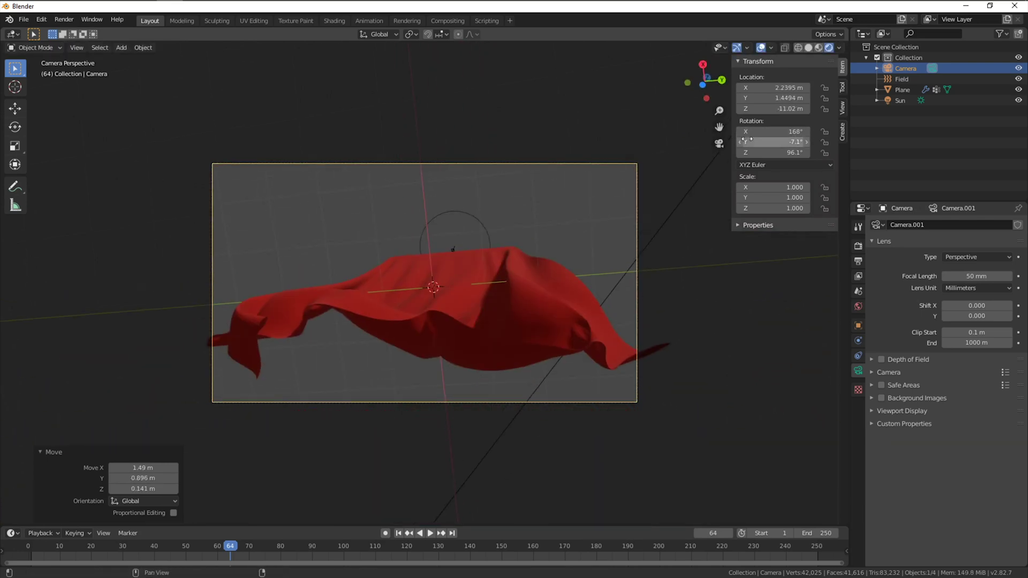
{"action": "left_click", "coordinate": [662, 319]}
{"action": "key", "text": "space"}
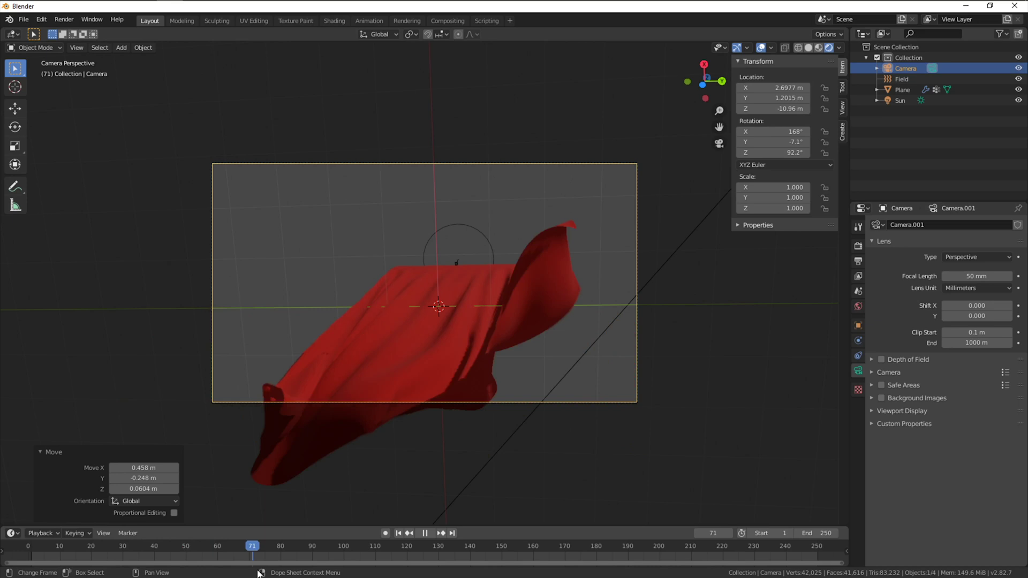
- Set the output to RGBA PNG and enable a transparent Film background
{"action": "left_click", "coordinate": [859, 262]}
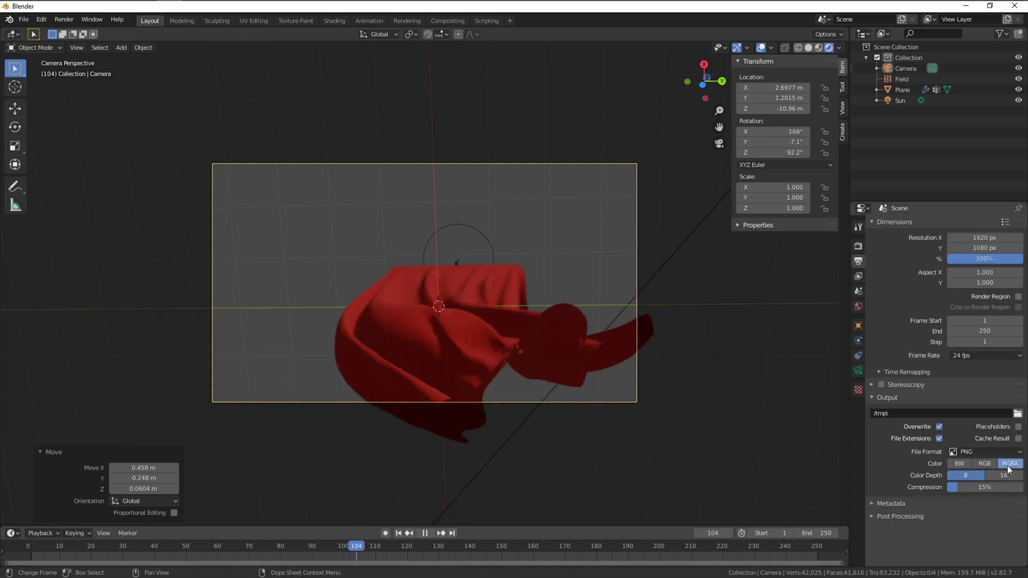
{"action": "left_click", "coordinate": [858, 246]}
{"action": "left_click", "coordinate": [879, 426]}
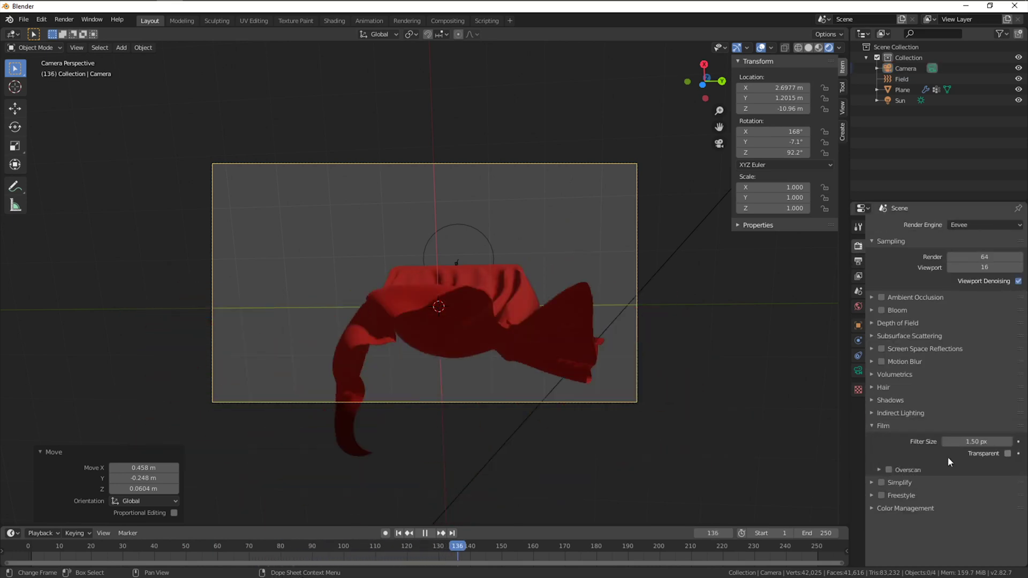
{"action": "left_click", "coordinate": [1008, 454]}
{"action": "key", "text": "space"}
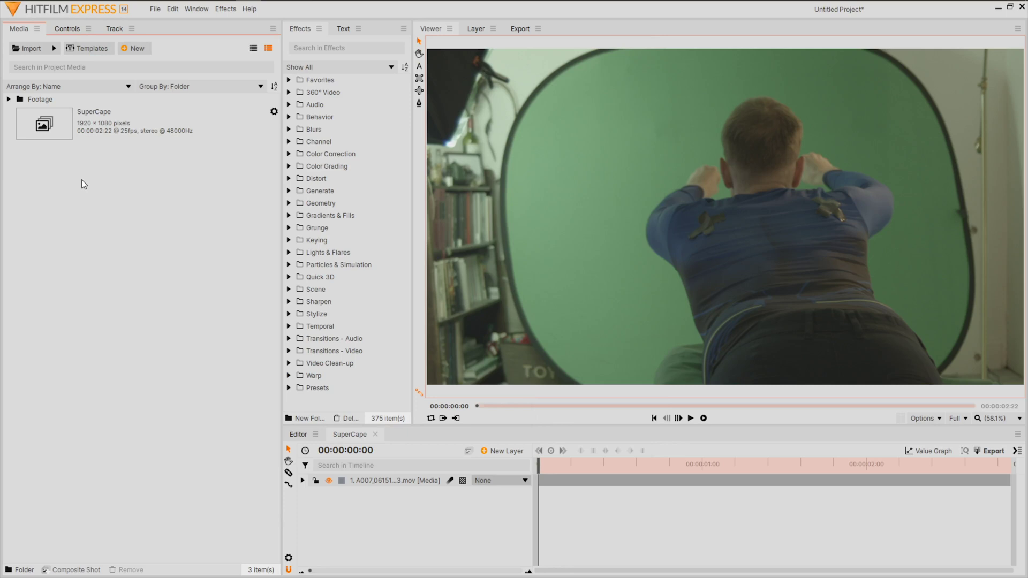
- Import the footage, parent JV_CapeBack to 1. Cape Track, and scrub to verify
{"action": "left_click", "coordinate": [57, 48]}
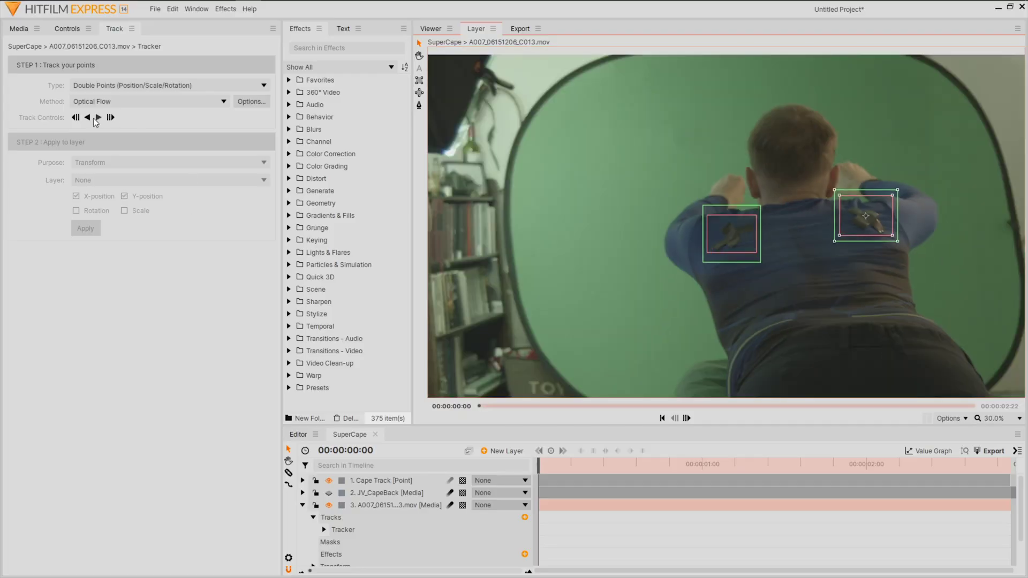
{"action": "left_click", "coordinate": [172, 180]}
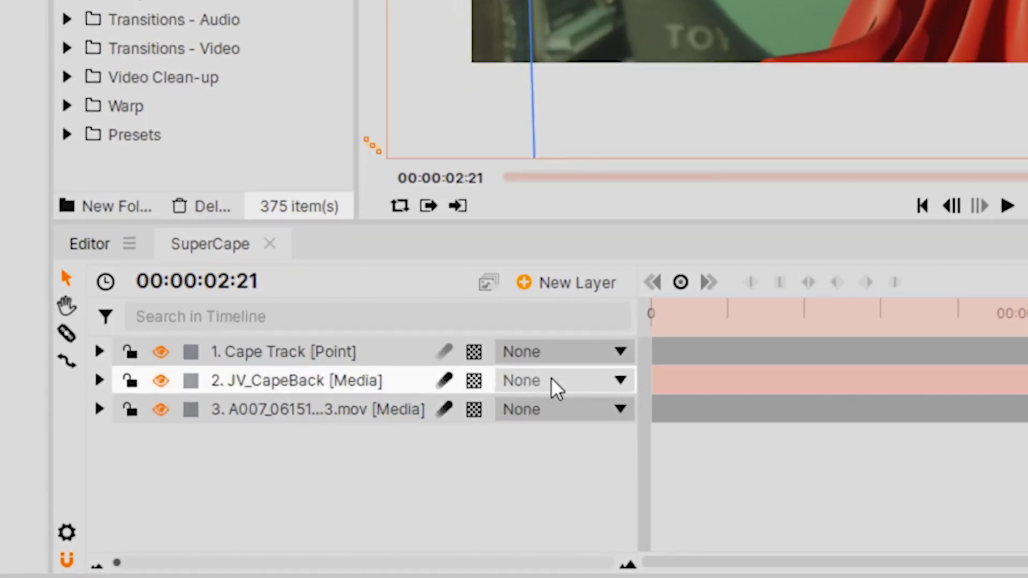
{"action": "left_click", "coordinate": [539, 410]}
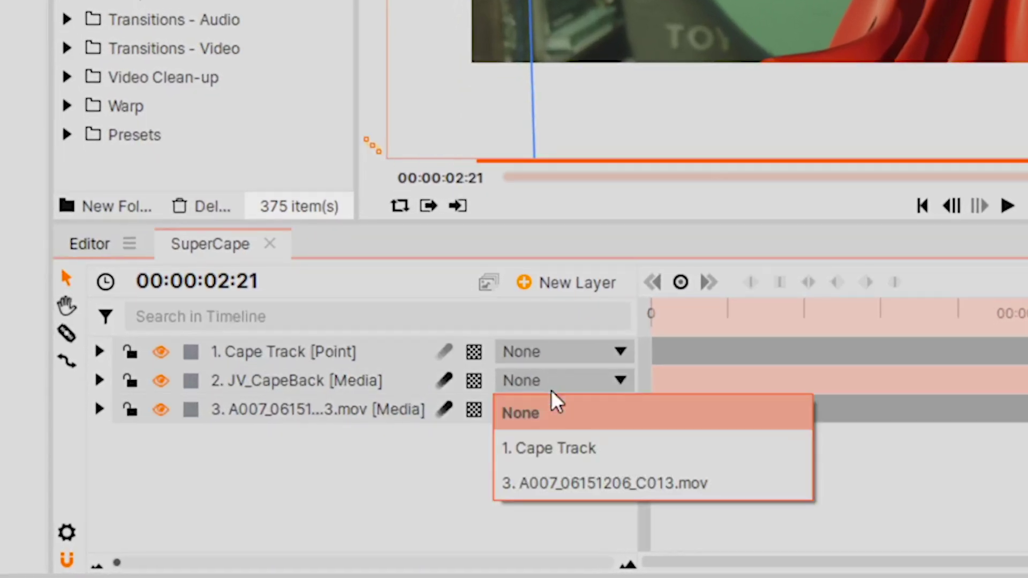
{"action": "left_click", "coordinate": [543, 467]}
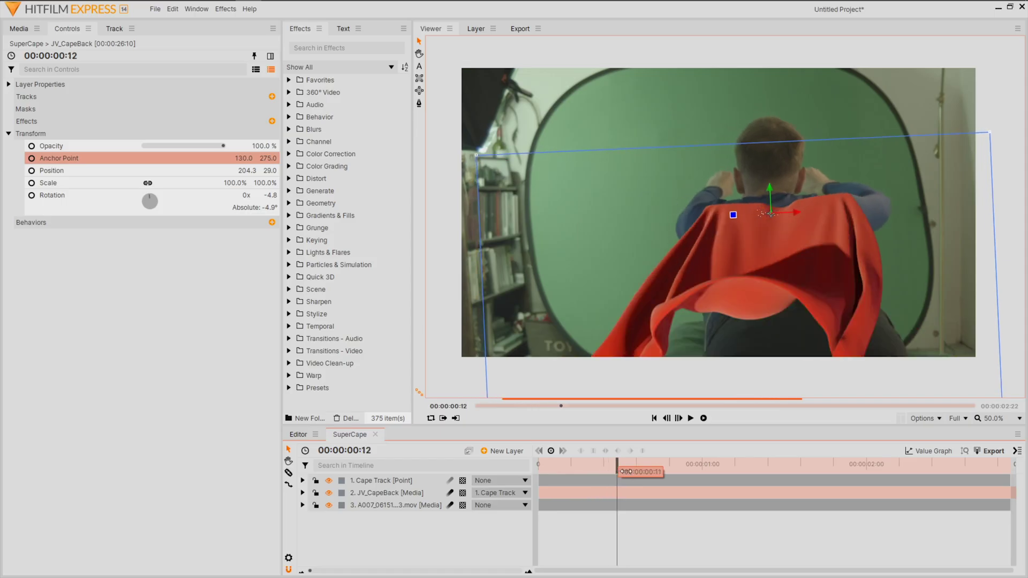
{"action": "left_click_drag", "start_coordinate": [841, 331], "coordinate": [982, 335]}
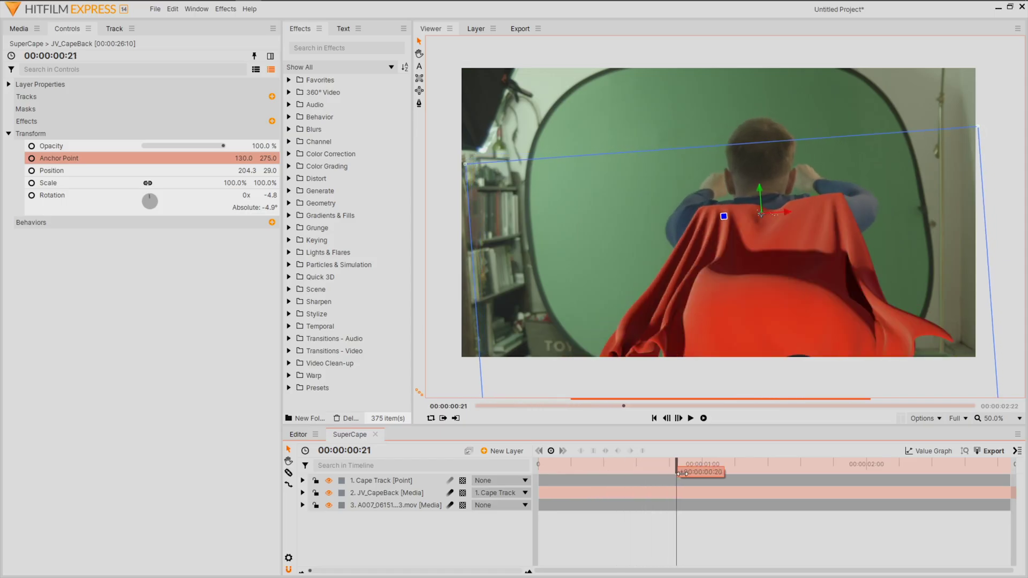
{"action": "left_click_drag", "start_coordinate": [825, 479], "coordinate": [1023, 473]}
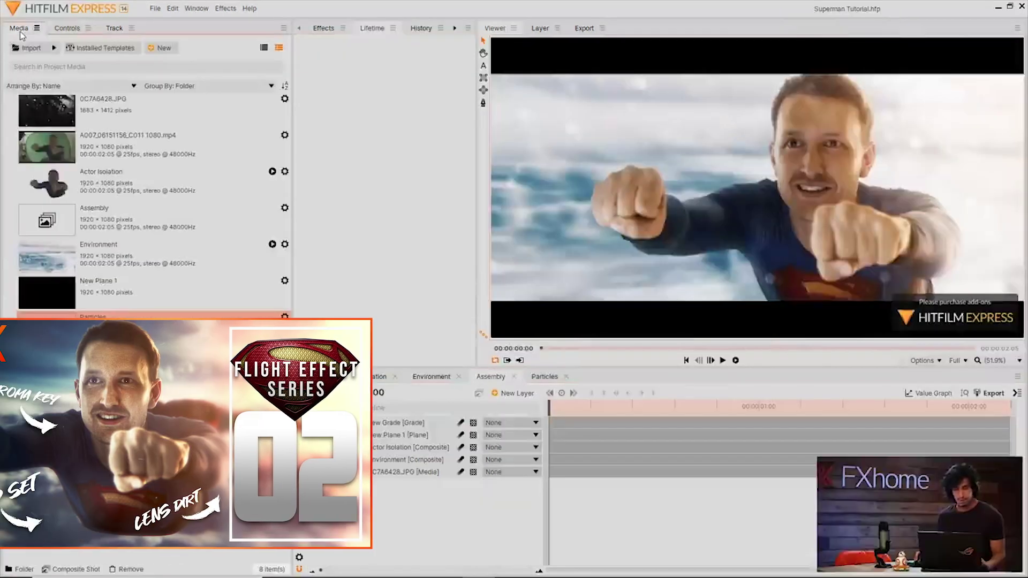